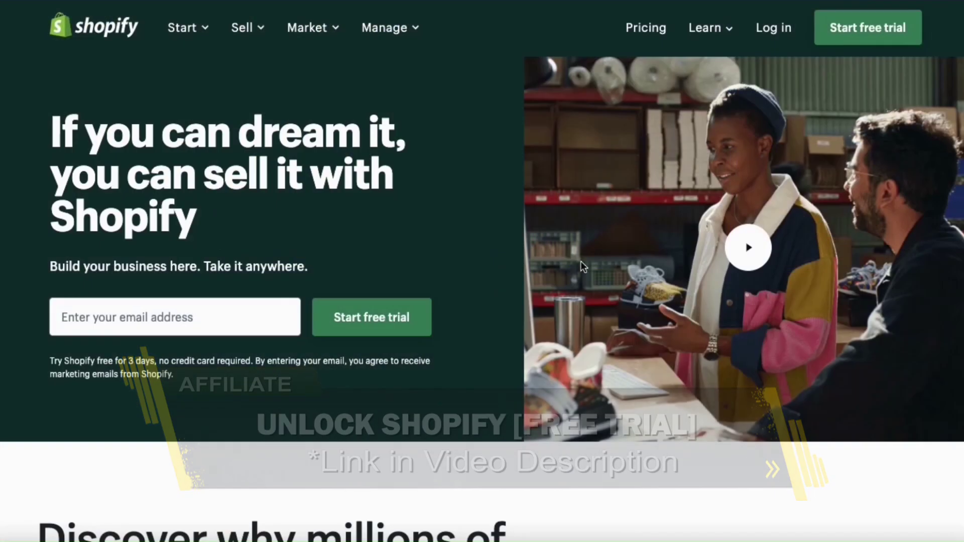
- Sign in to the store admin and open the Dawn theme for customising from Online Store Themes
left_click(778, 39)
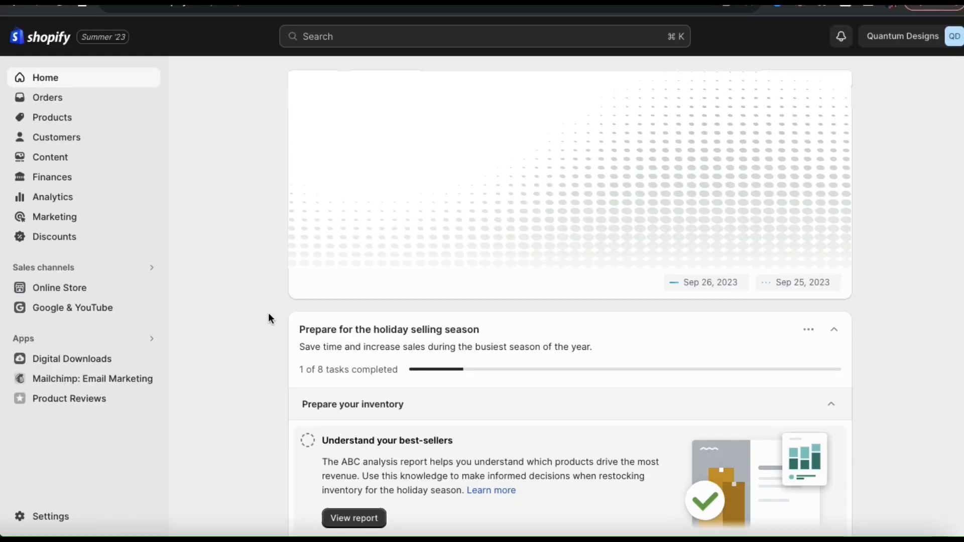
left_click(69, 296)
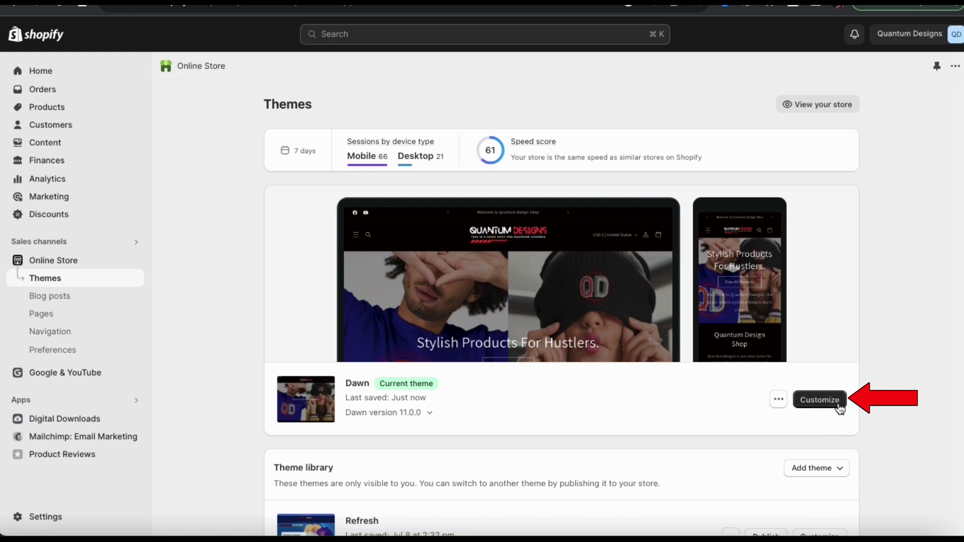
left_click(823, 405)
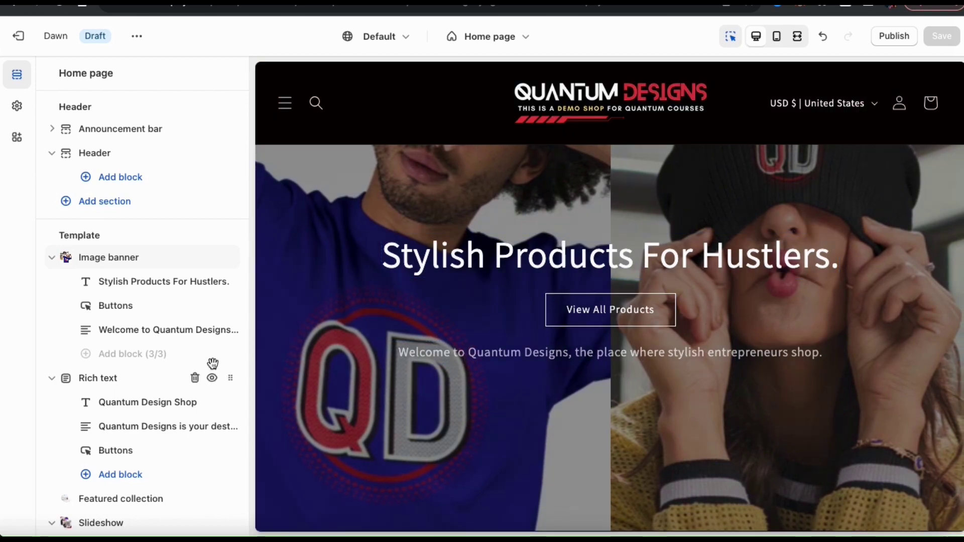
- Add an Email signup section from the section picker near the Footer of the Dawn Home page
scroll(213, 364, "down", 10)
scroll(213, 364, "down", 5)
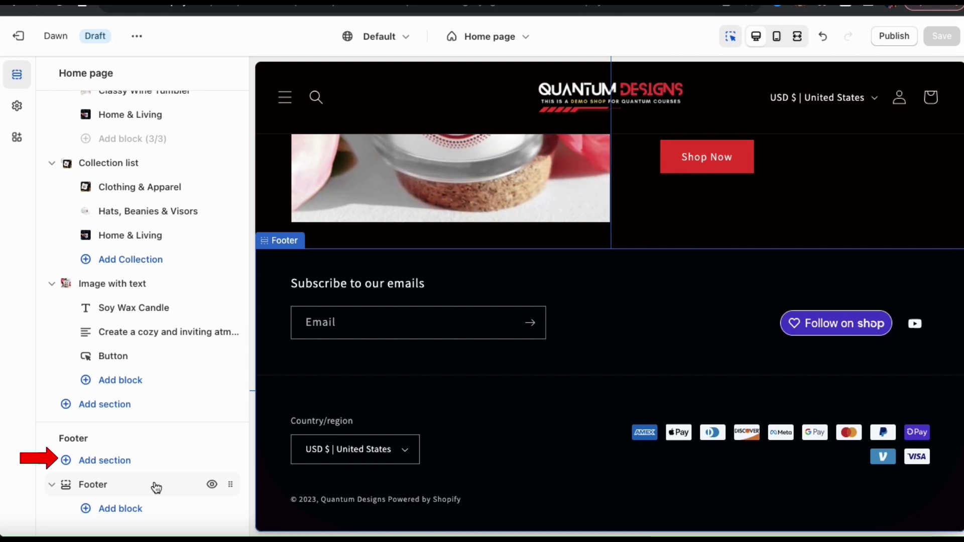
left_click(133, 466)
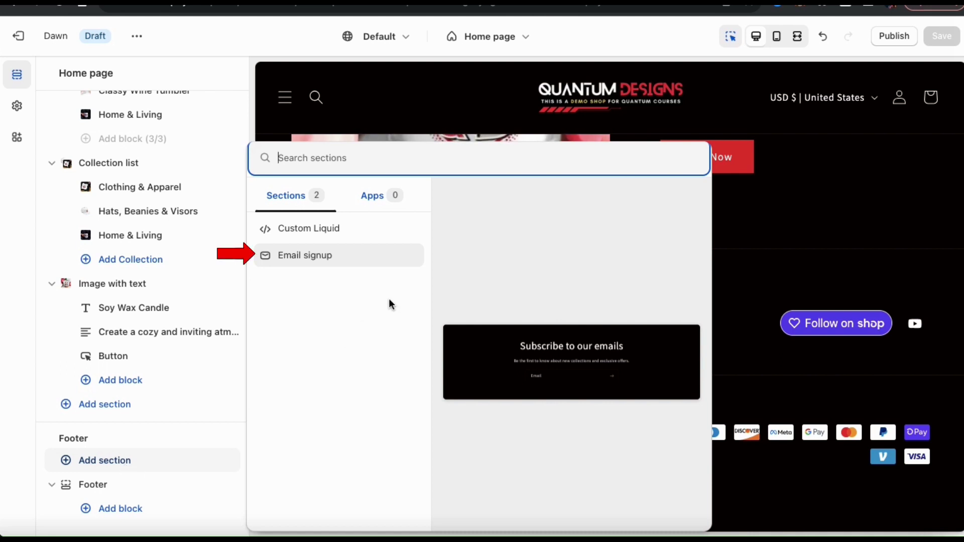
left_click(354, 259)
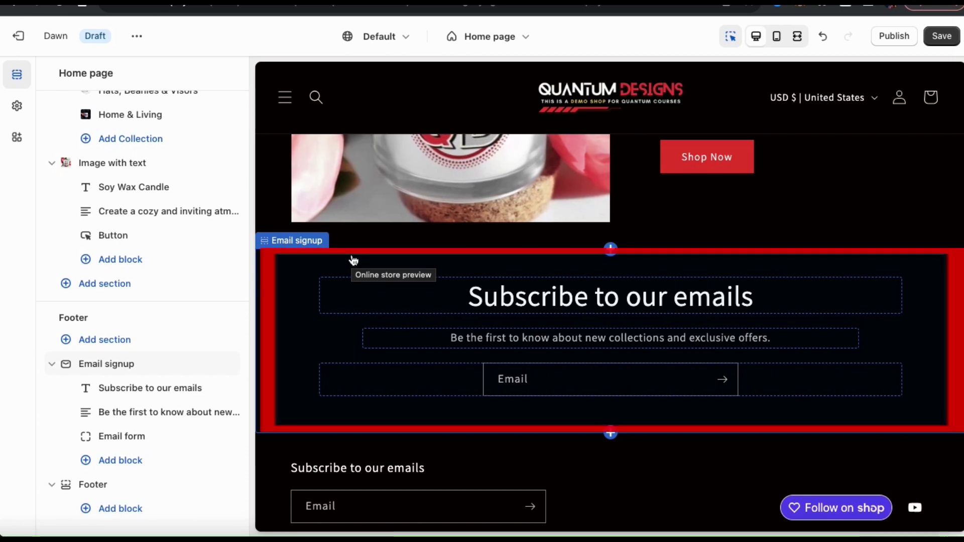
- Give the Email signup section colour Scheme 4, keeping it full width, after trying Schemes 2 and 3
scroll(374, 403, "down", 2)
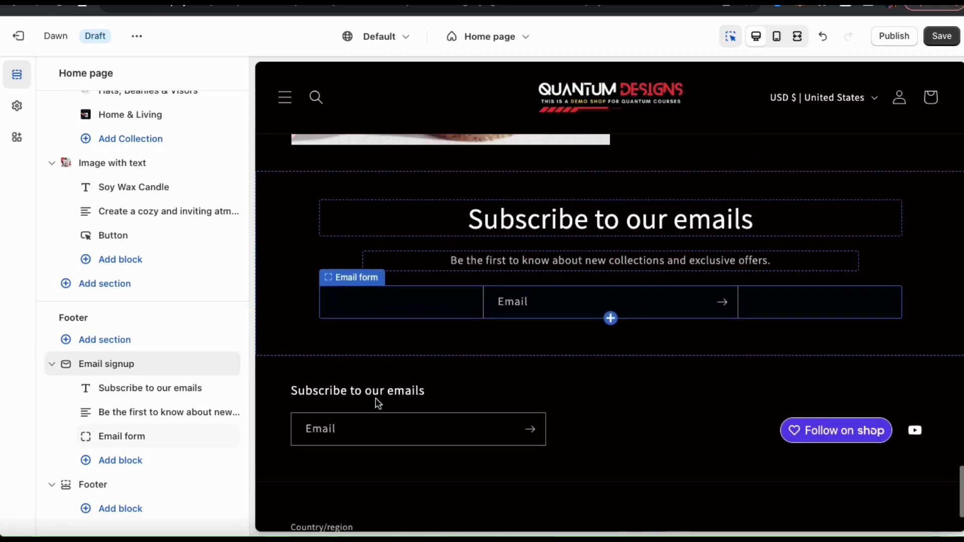
left_click(122, 367)
left_click(152, 187)
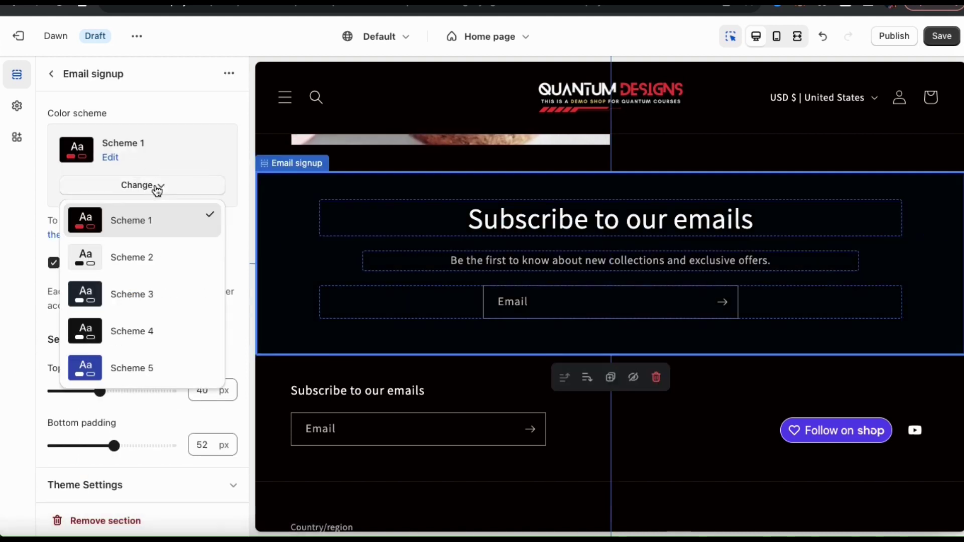
left_click(150, 269)
left_click(158, 189)
left_click(152, 291)
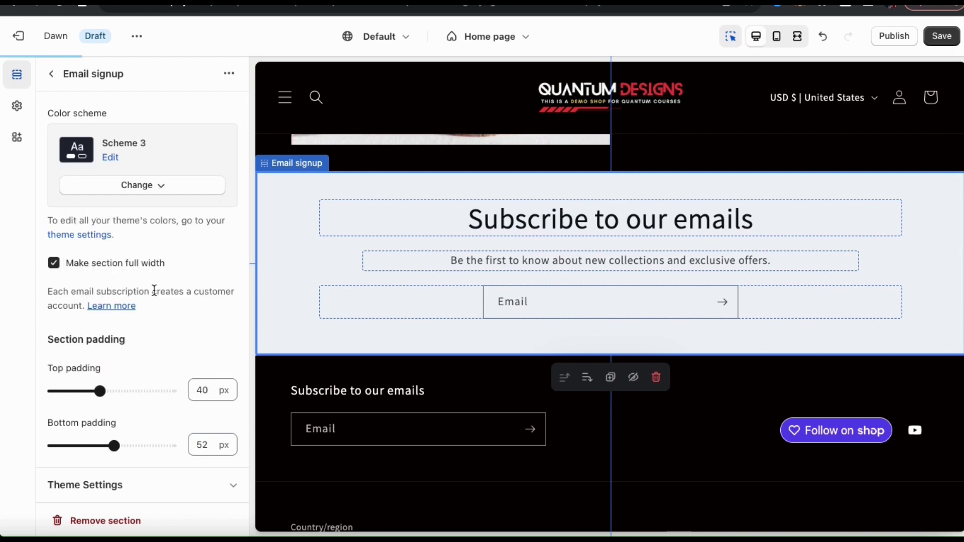
left_click(163, 189)
left_click(146, 331)
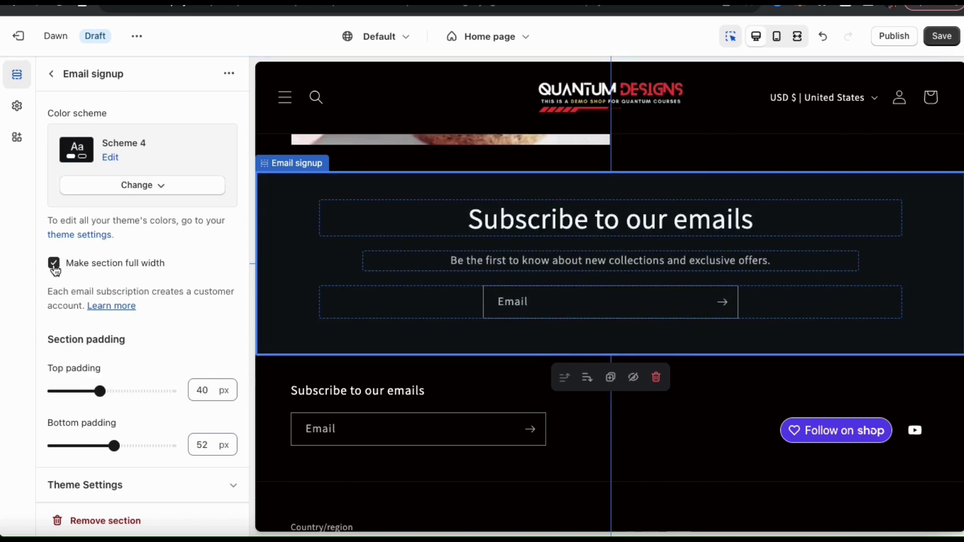
left_click(54, 266)
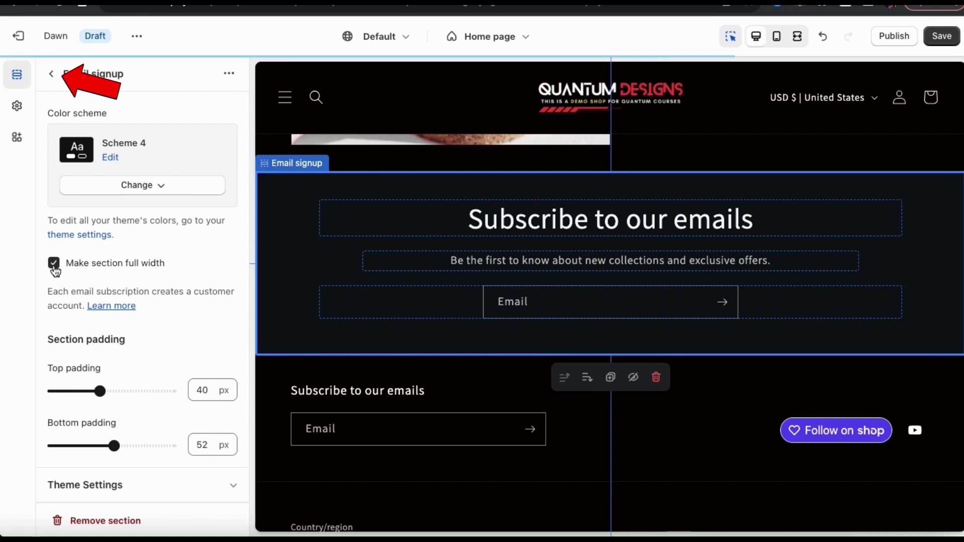
left_click(51, 75)
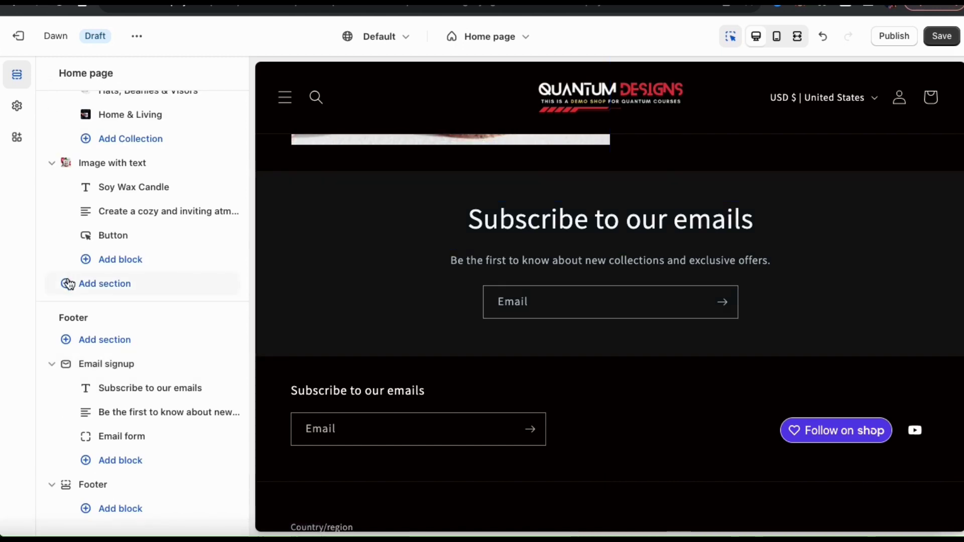
- Change the signup heading to 'Join Our Newsletter' and keep it at Medium size
left_click(130, 392)
double_click(111, 171)
key("ctrl+a")
type("Join Our Newsletter")
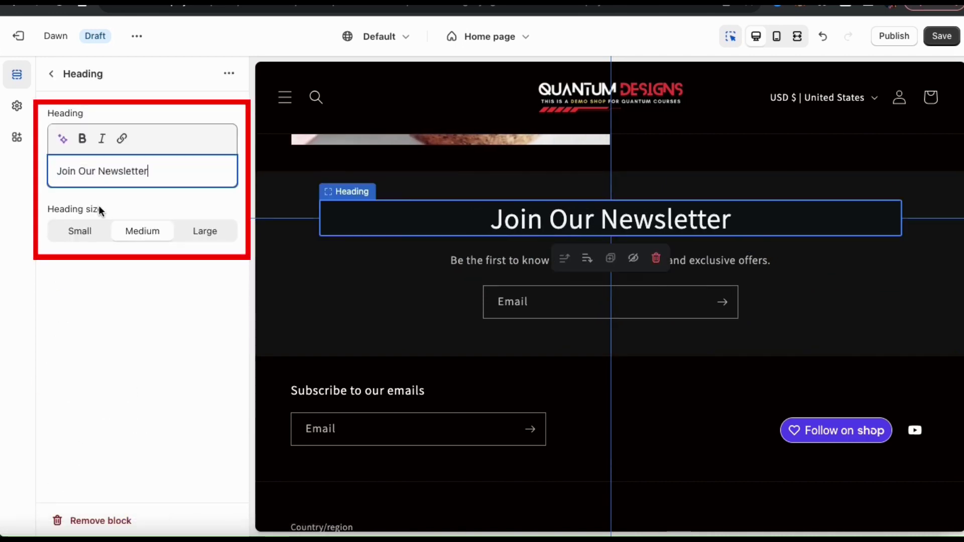
left_click(101, 233)
left_click(133, 231)
left_click(187, 242)
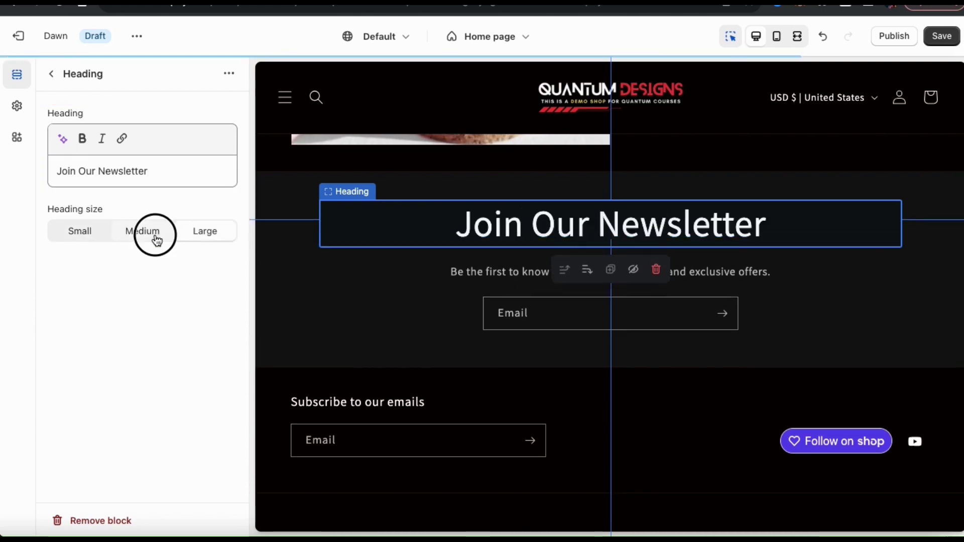
left_click(155, 237)
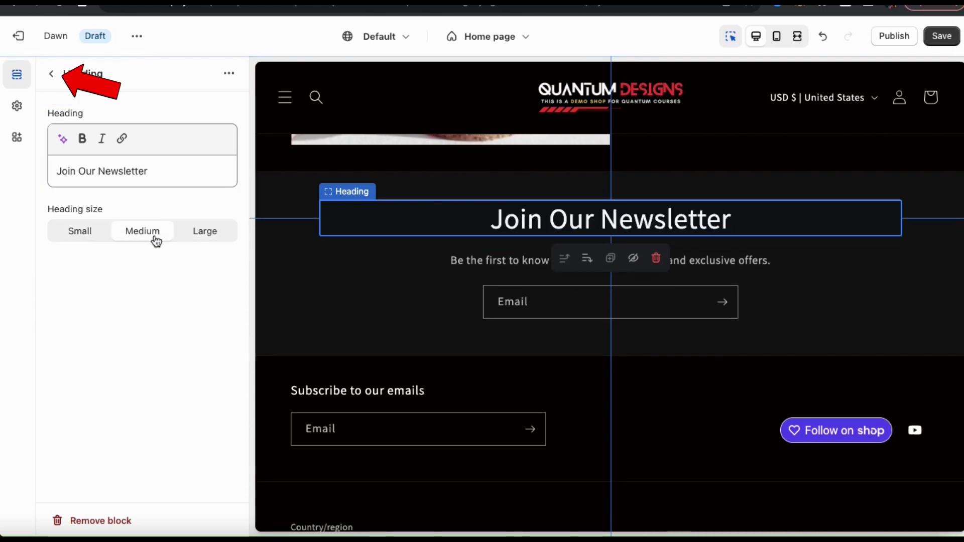
left_click(54, 77)
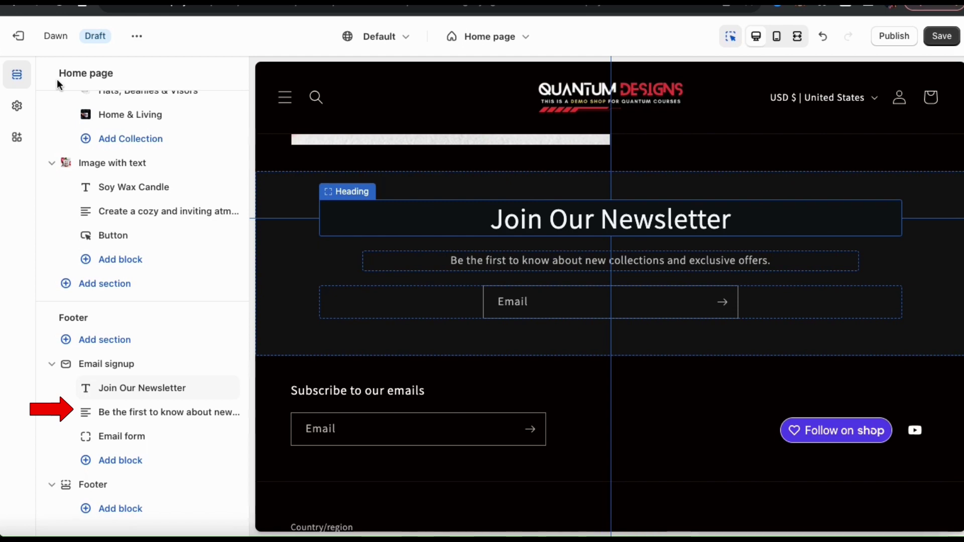
left_click(133, 419)
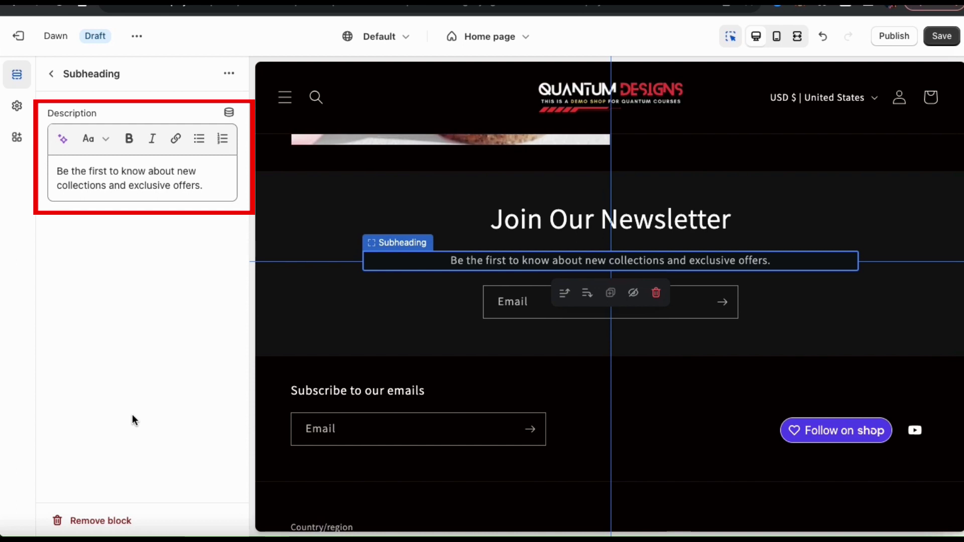
- Replace the subheading with the second AI-generated Persuasive line about exclusive deals and offers
left_click_drag(206, 185, 79, 171)
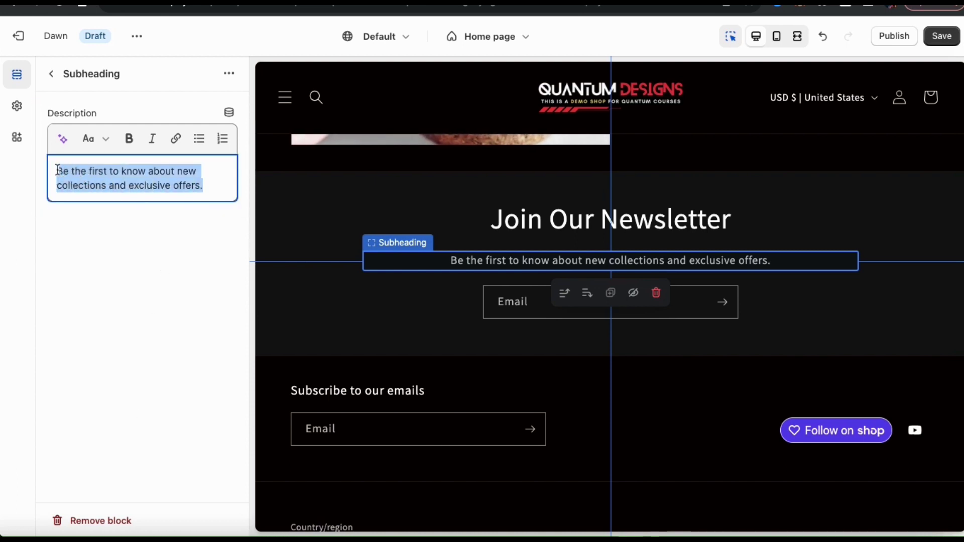
key("BackSpace")
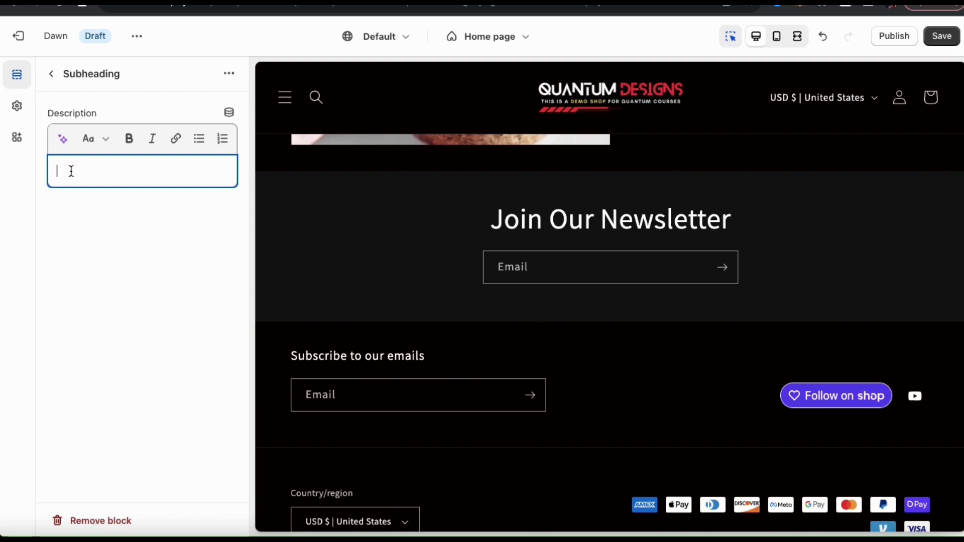
left_click(63, 140)
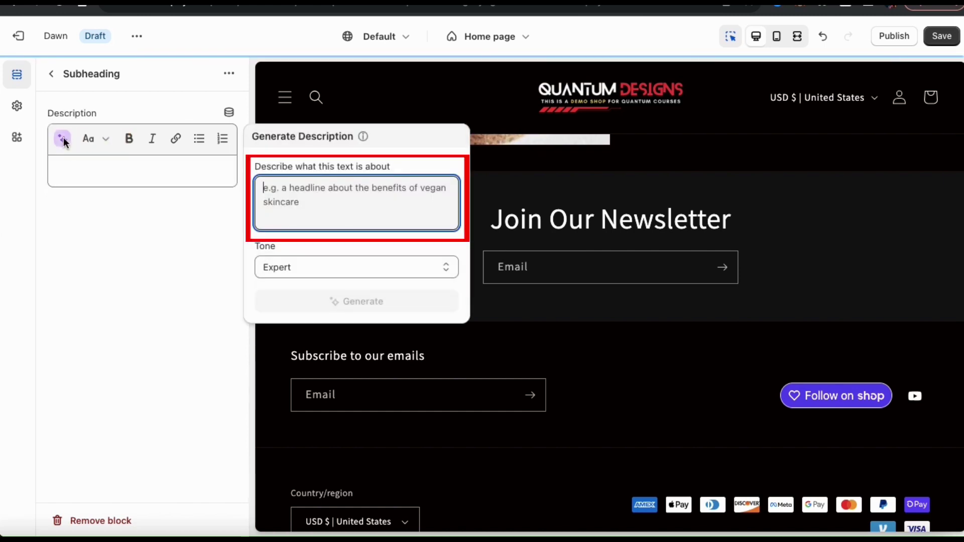
type("headline asking store visitors to join our newsletter to recieve exclusive deals and offers")
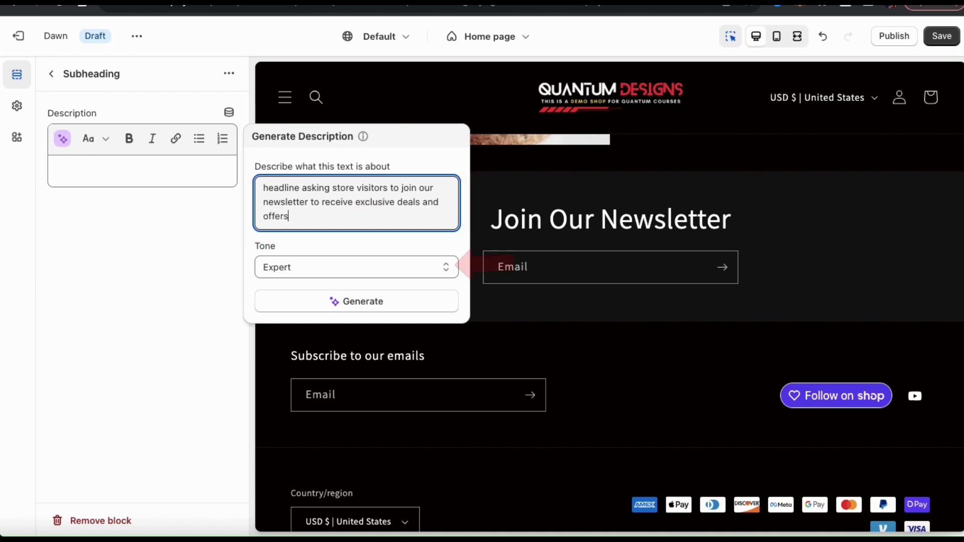
type(".")
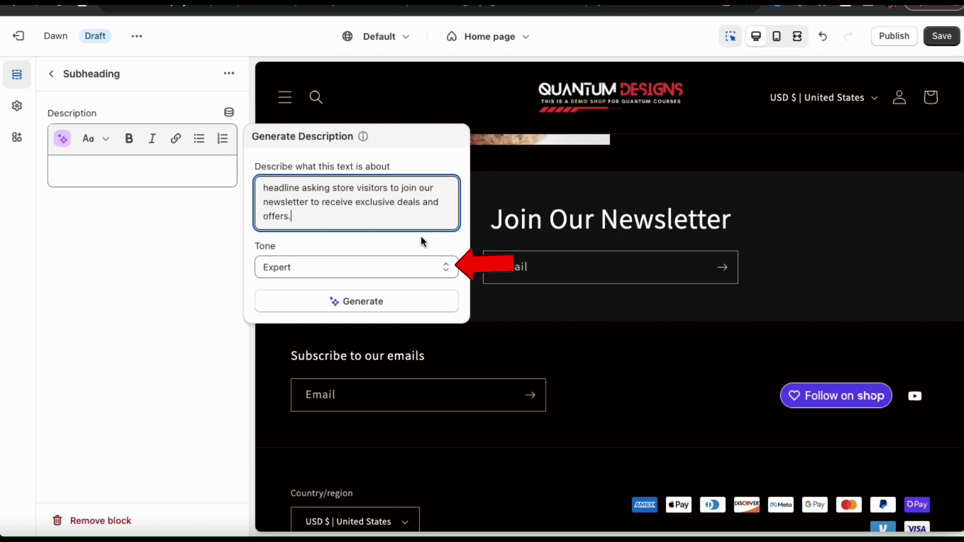
left_click(443, 266)
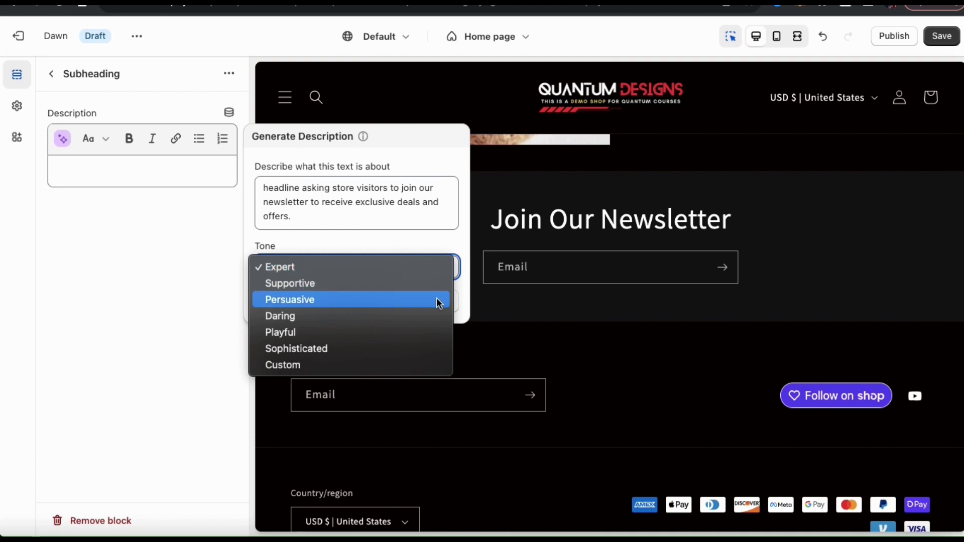
left_click(420, 300)
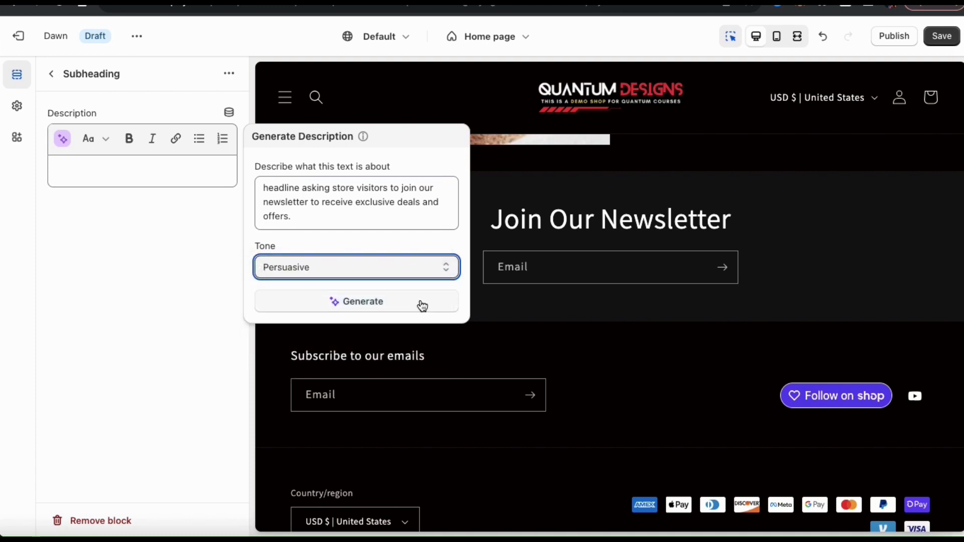
left_click(373, 309)
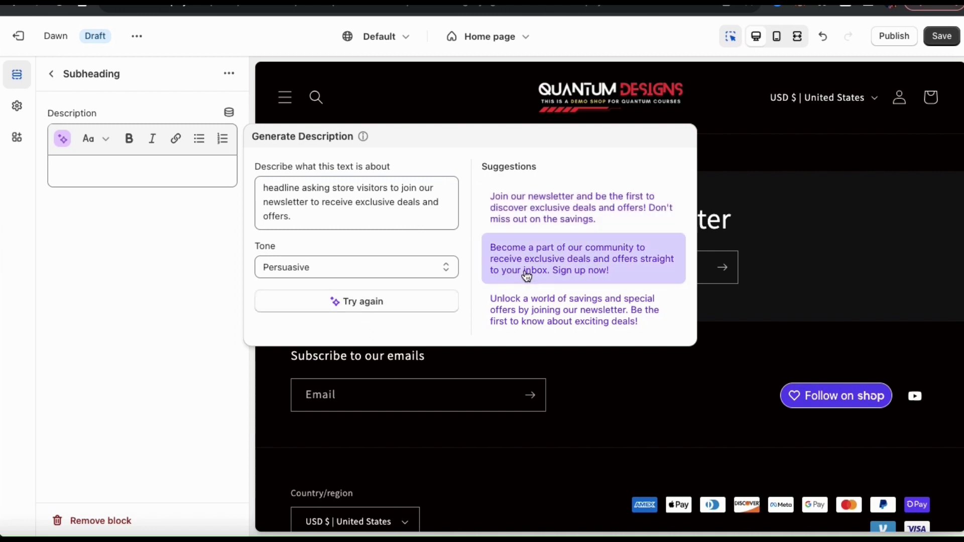
left_click(554, 270)
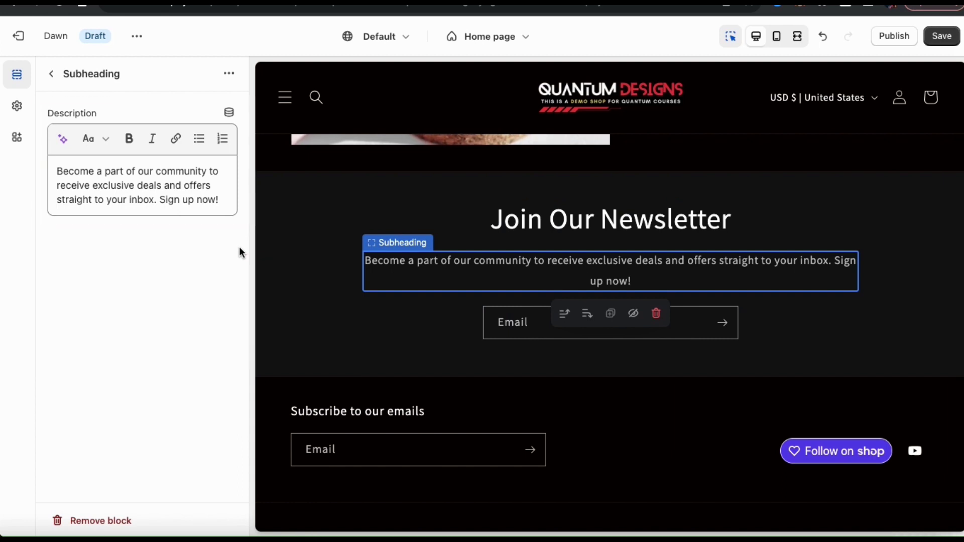
left_click(52, 78)
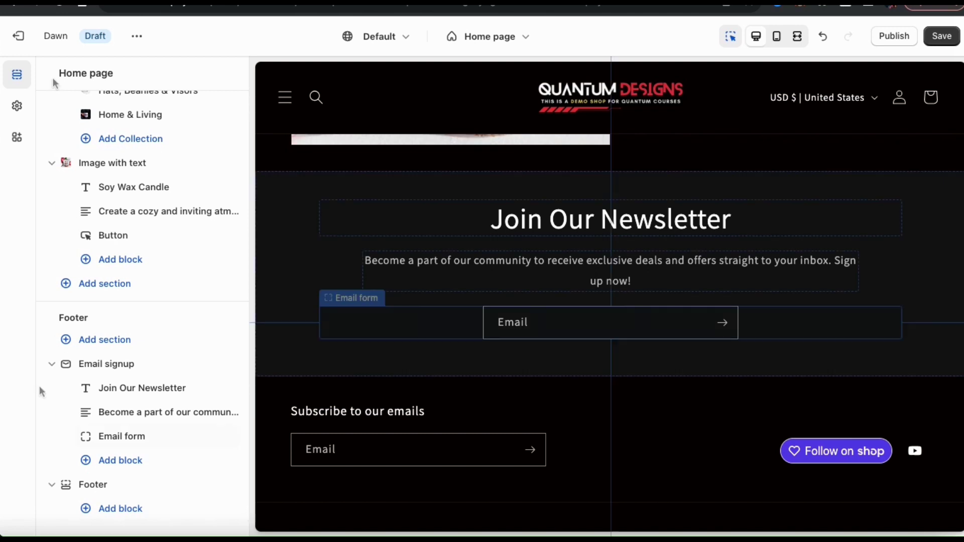
left_click(52, 363)
scroll(330, 403, "down", 3)
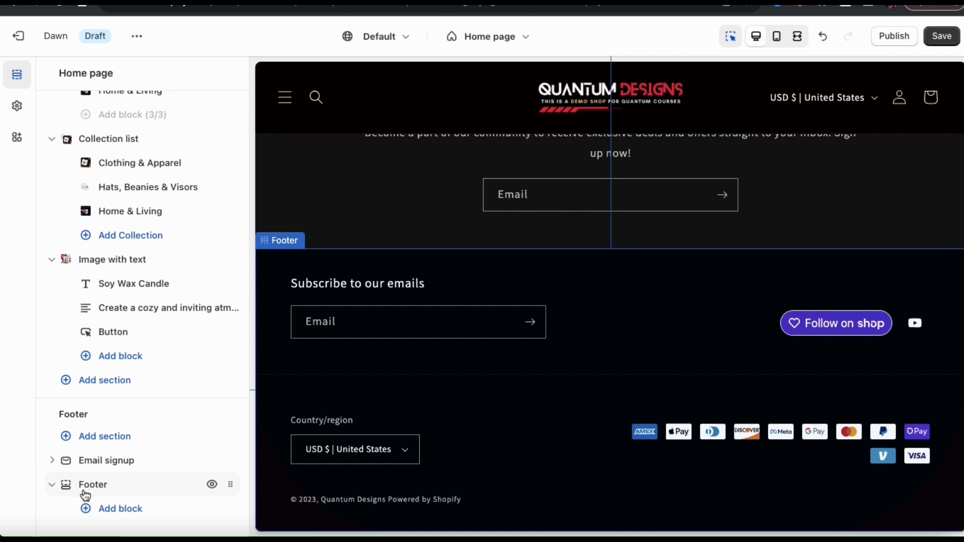
- Set the footer to colour Scheme 1 after trying Schemes 5, 4 and 2
left_click(95, 489)
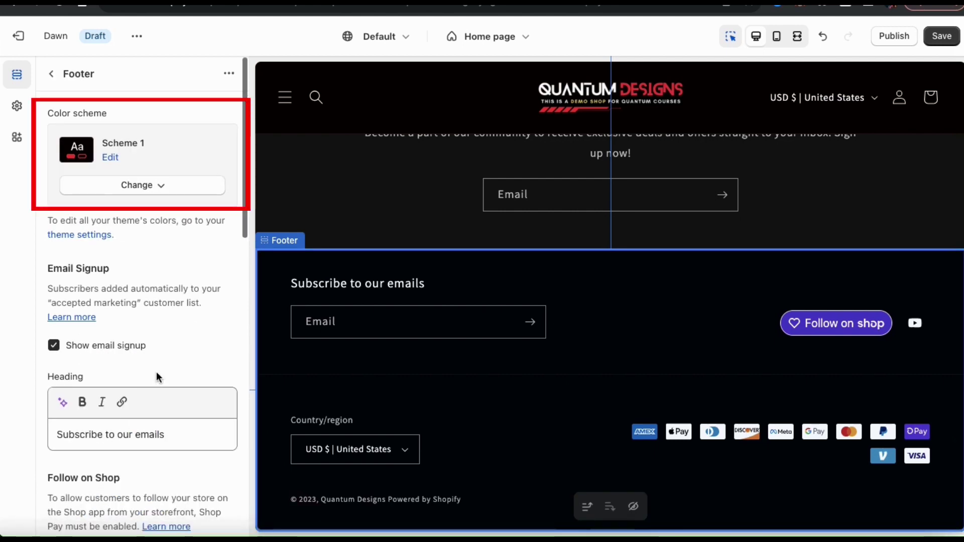
left_click(162, 194)
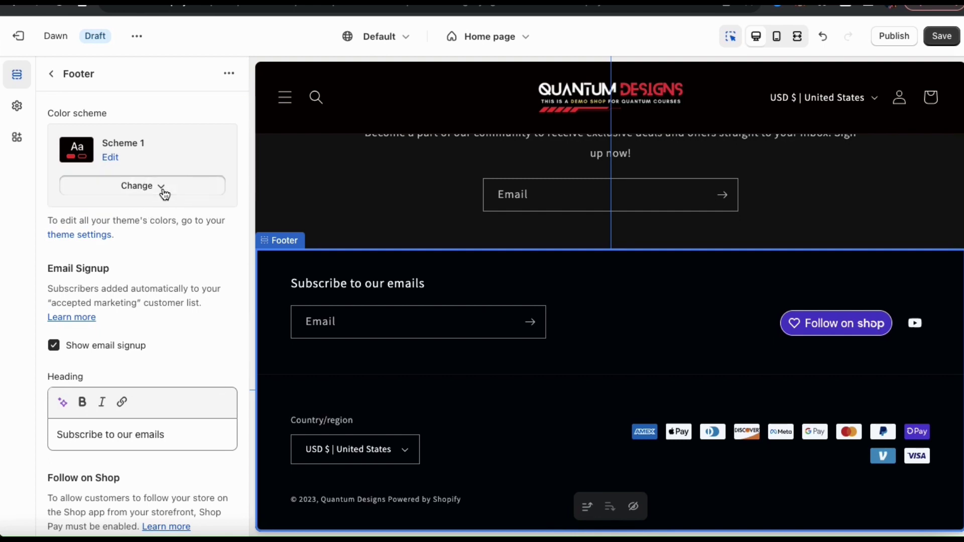
left_click(133, 368)
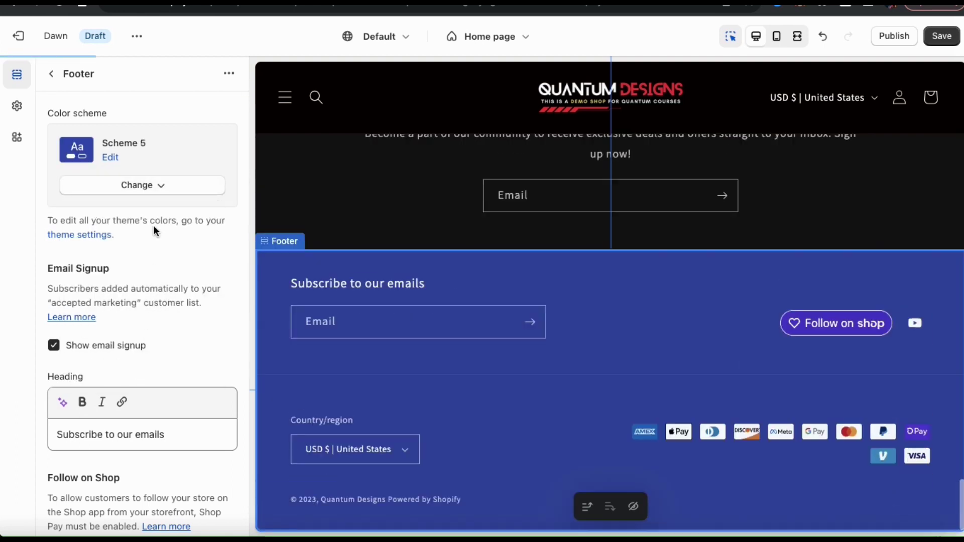
left_click(153, 188)
left_click(133, 331)
left_click(164, 189)
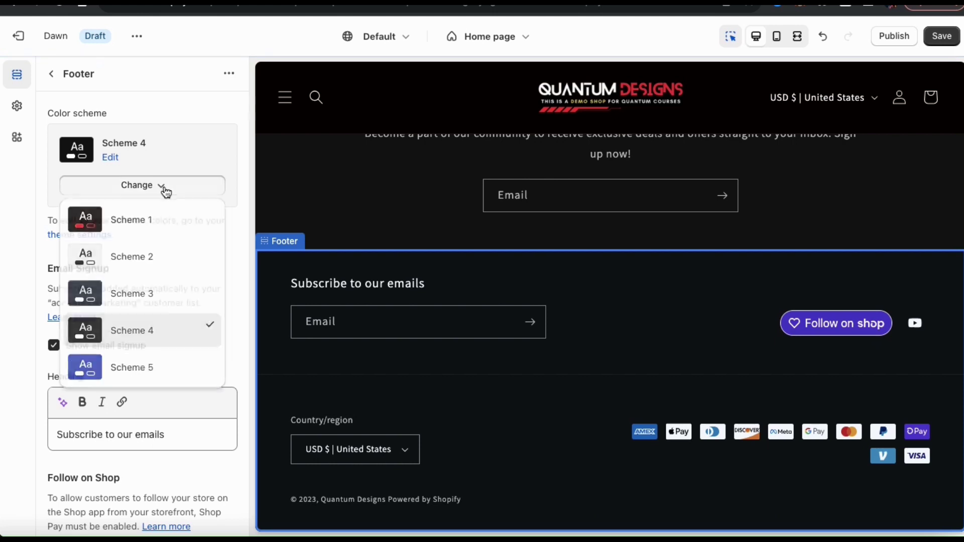
left_click(145, 256)
left_click(164, 185)
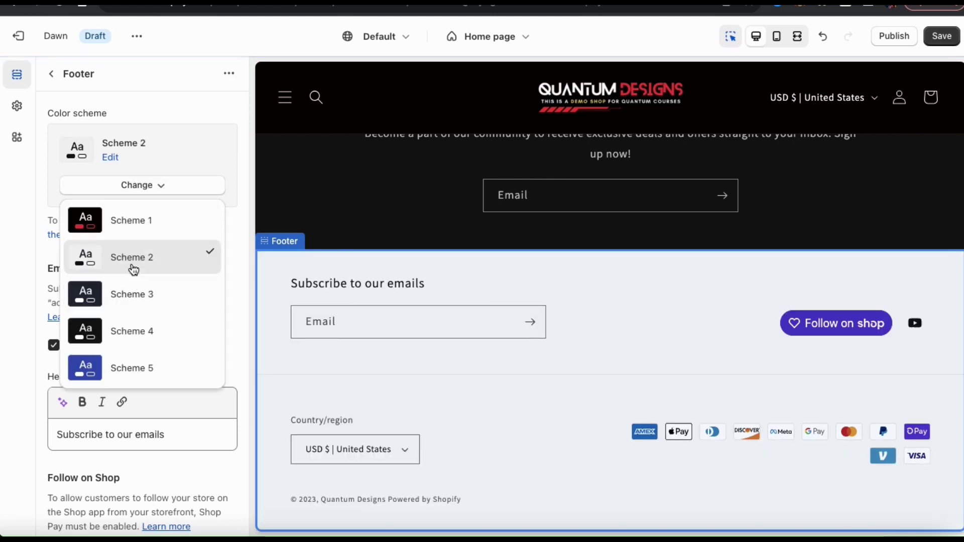
left_click(137, 251)
left_click(140, 190)
left_click(142, 220)
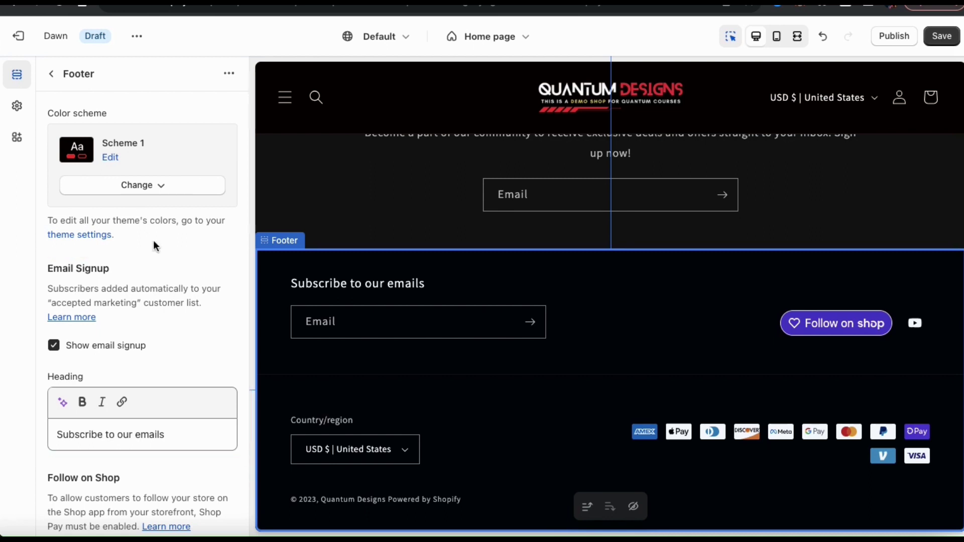
- Rename the footer email signup heading to 'Join our Community!'
scroll(180, 275, "down", 3)
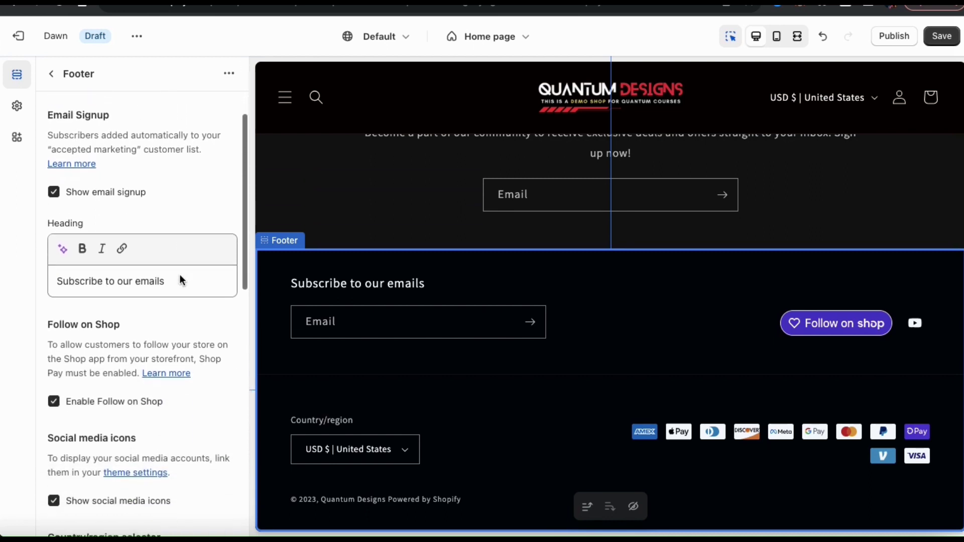
double_click(162, 275)
key("ctrl+a")
type("Join our Community!")
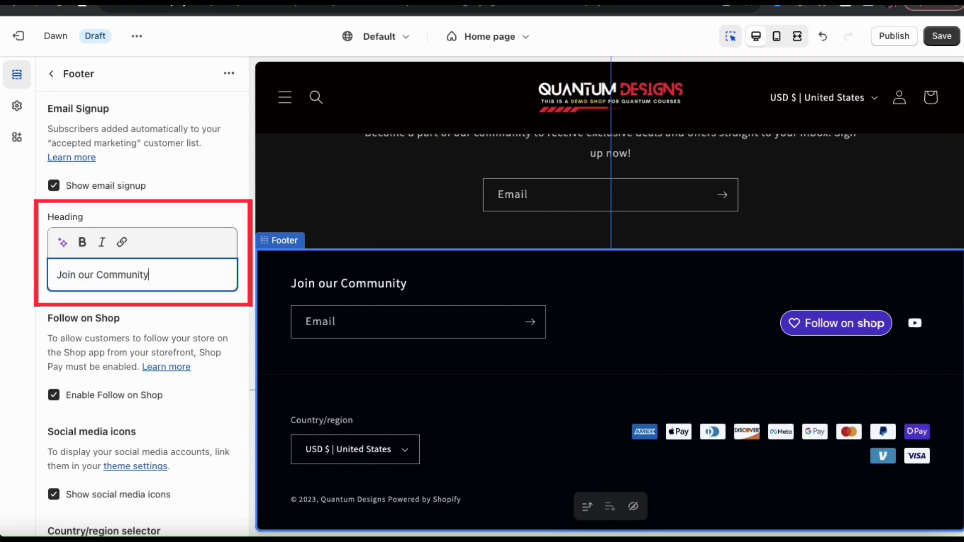
left_click(205, 309)
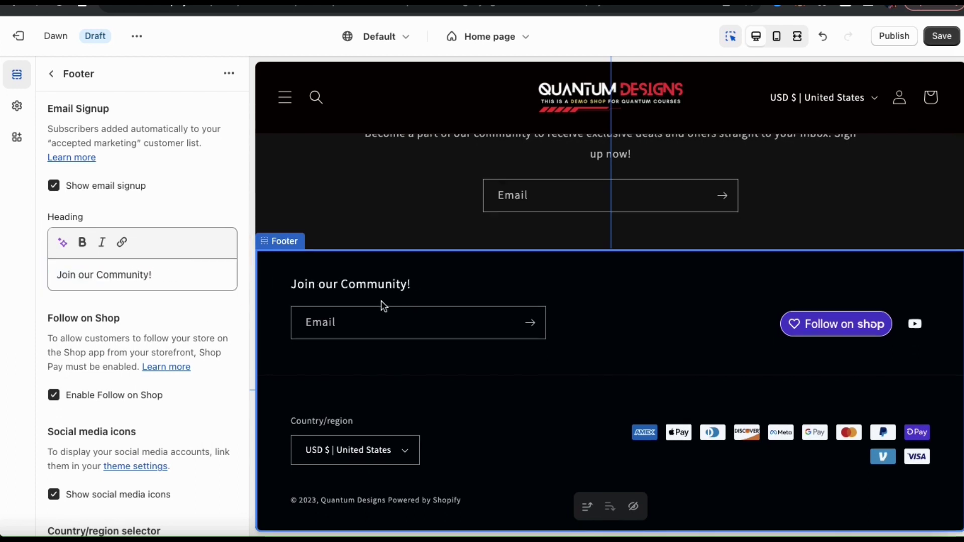
- Hide the footer's email signup and go to the theme's social media account settings
scroll(395, 297, "up", 3)
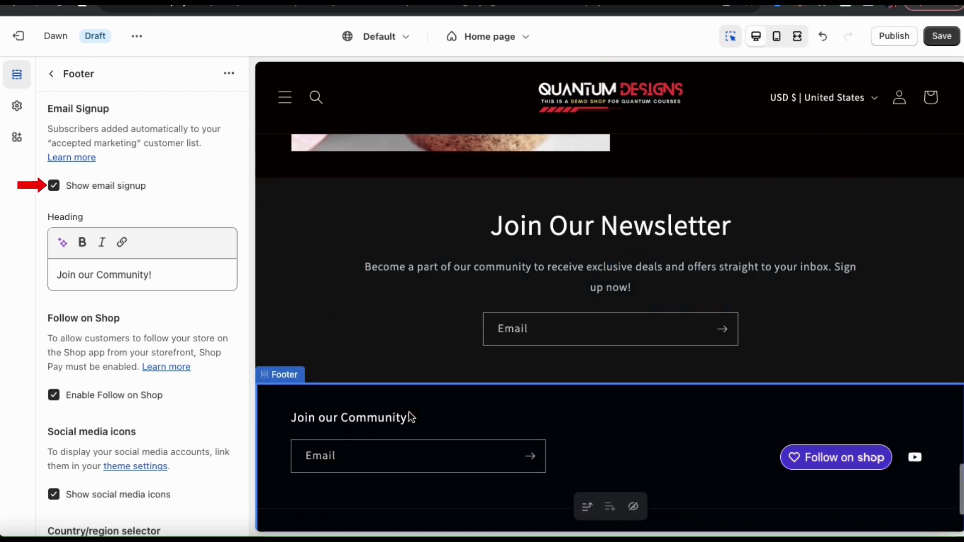
scroll(409, 416, "down", 3)
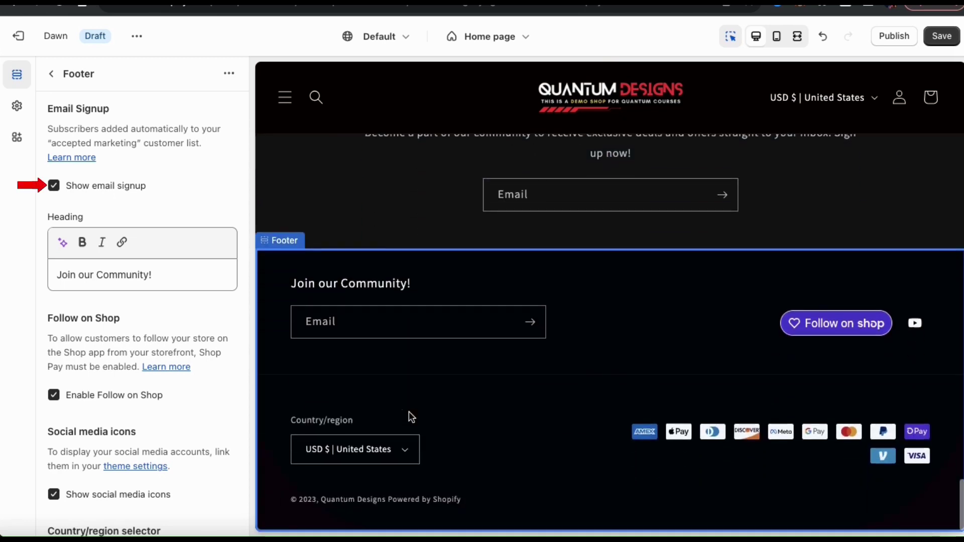
left_click(53, 185)
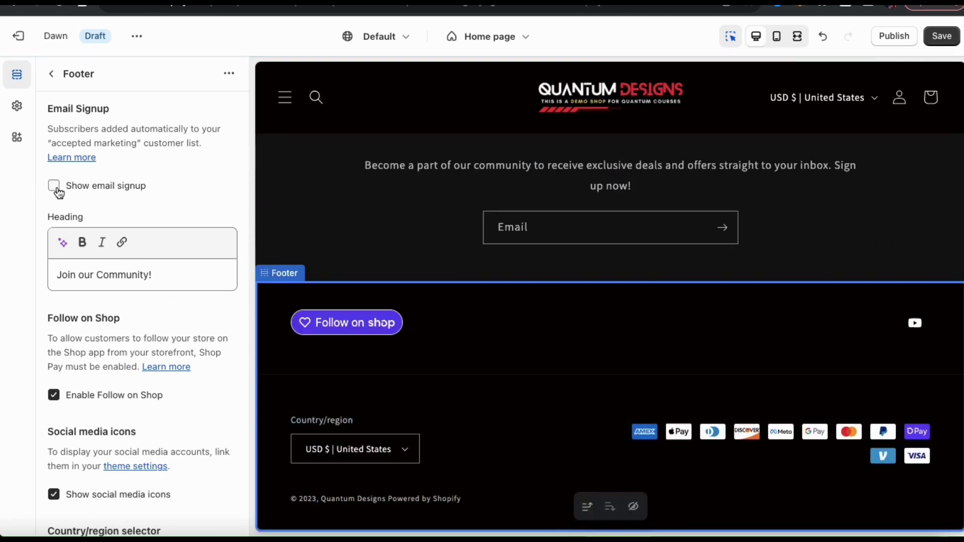
scroll(243, 215, "down", 4)
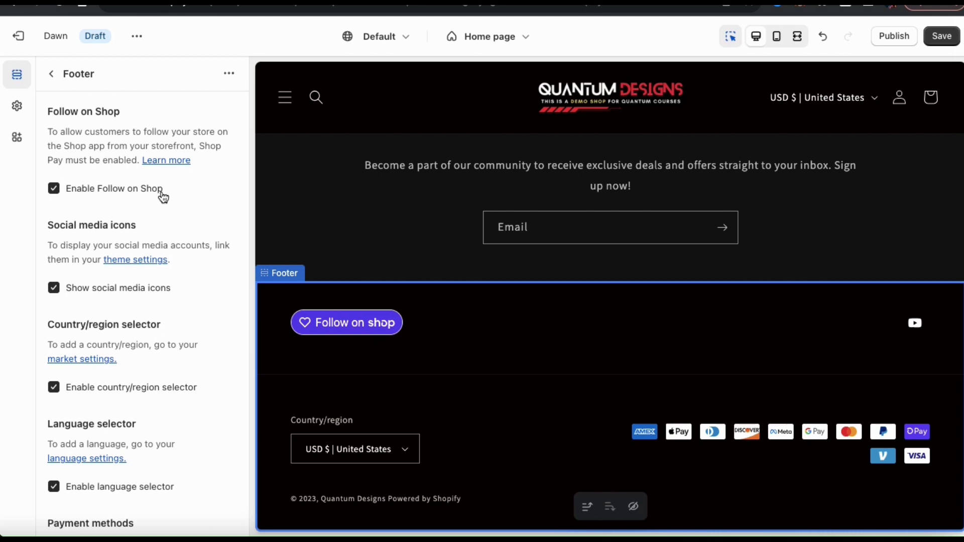
scroll(163, 198, "down", 3)
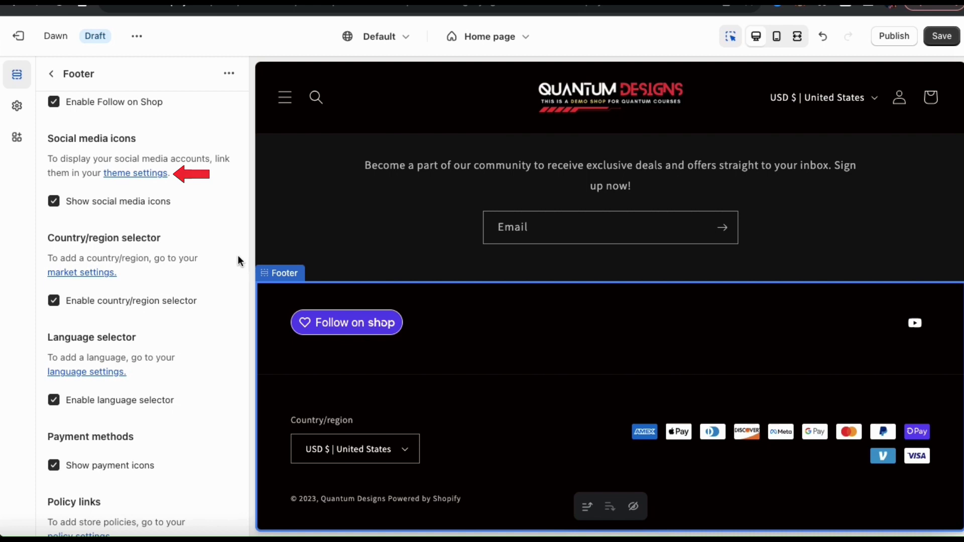
left_click(132, 179)
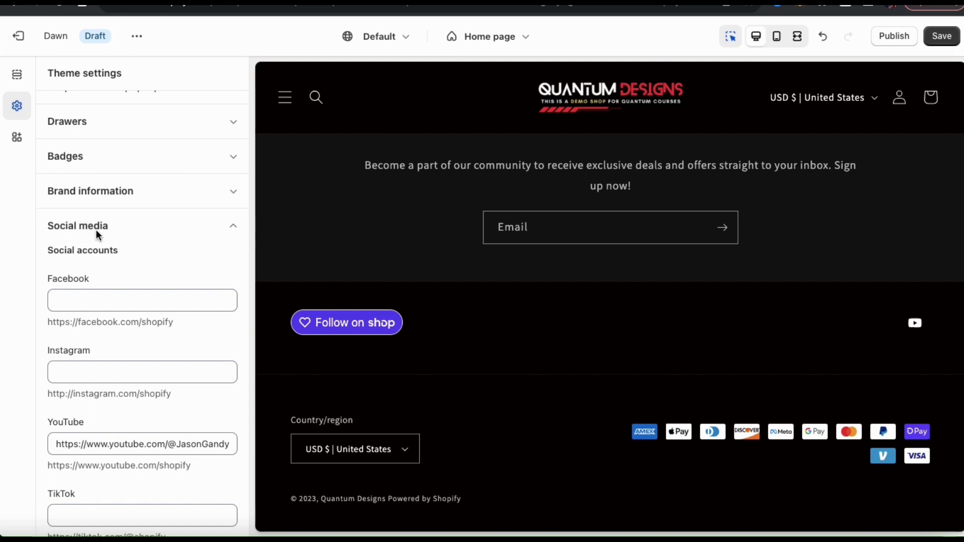
- Enter the store's Facebook page URL in the Facebook social link field
scroll(95, 230, "down", 3)
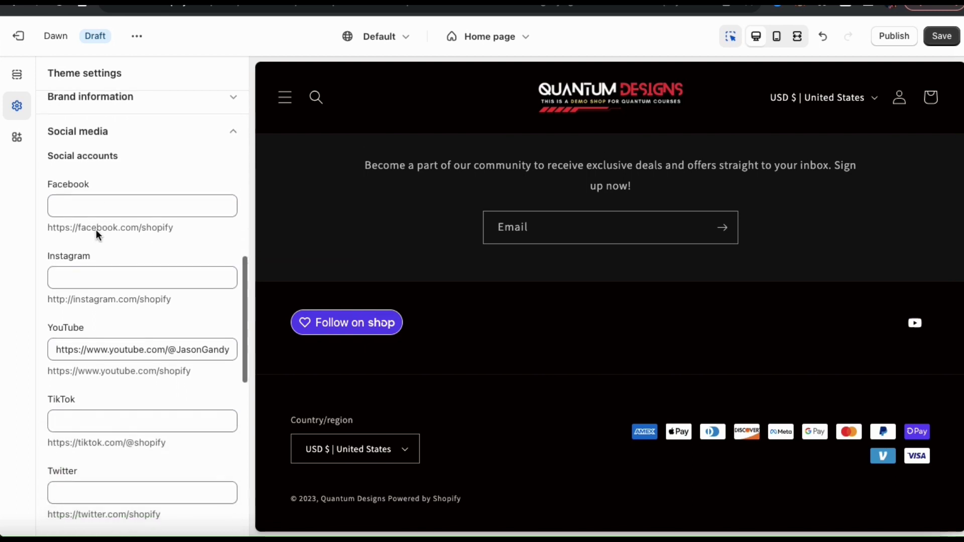
scroll(95, 230, "down", 5)
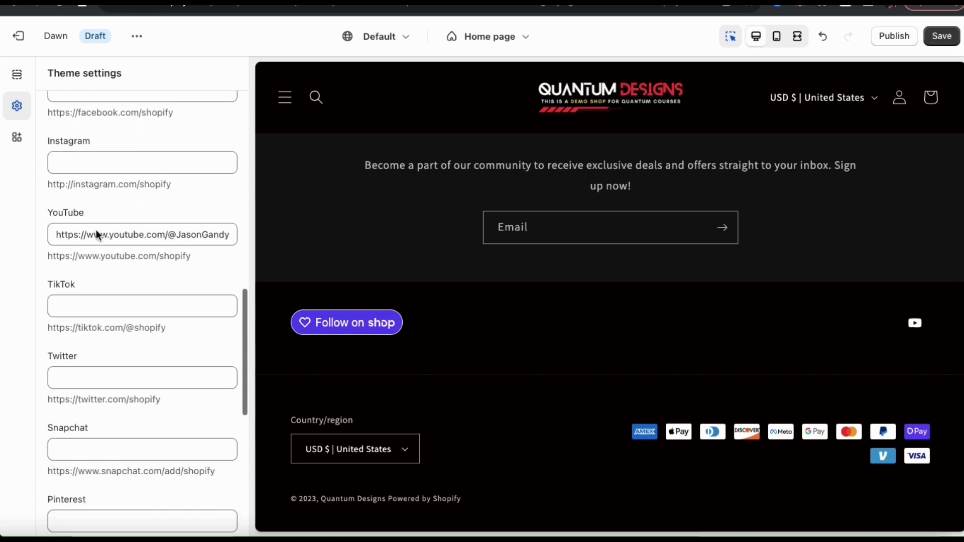
scroll(96, 230, "down", 5)
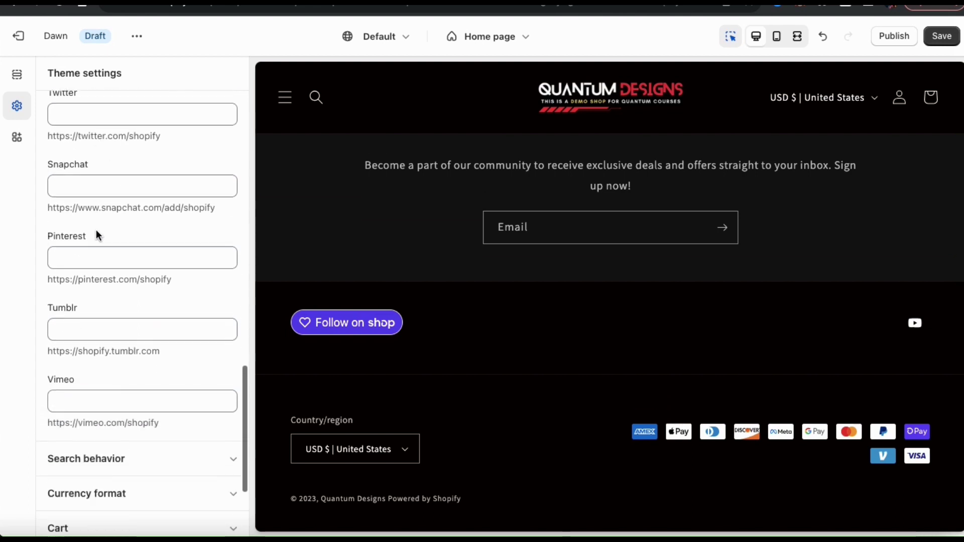
scroll(96, 230, "up", 8)
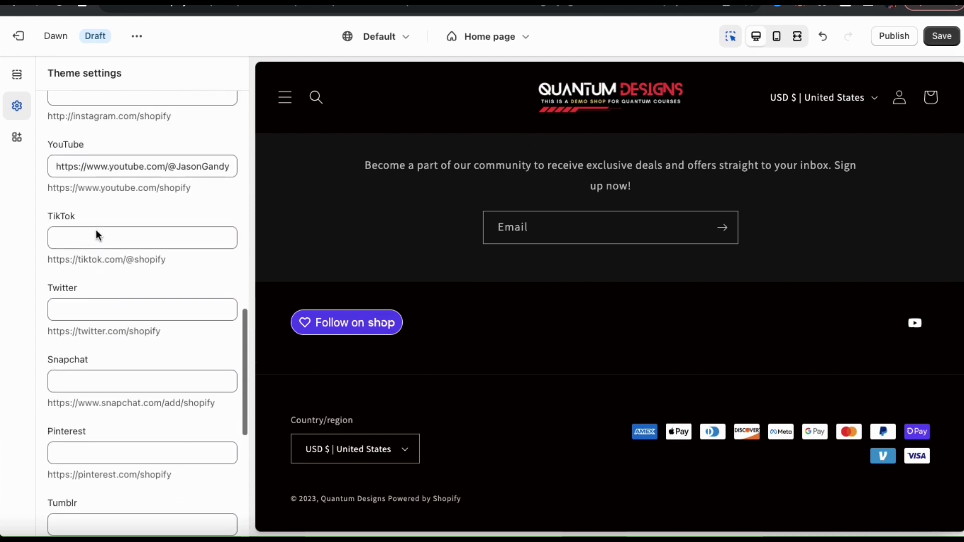
scroll(95, 230, "up", 2)
left_click(94, 204)
type("https://")
triple_click(86, 204)
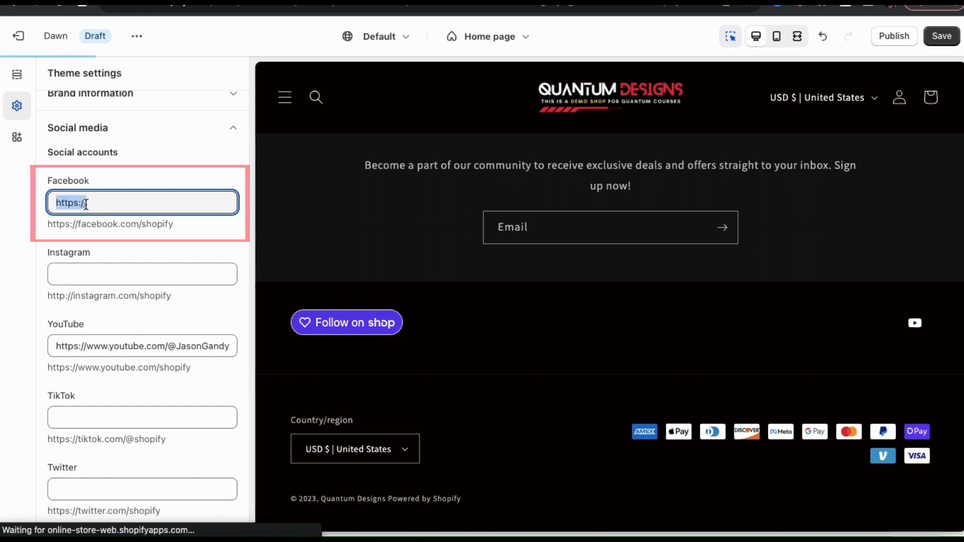
type("https://www.facebook.com/QuantumDesignShop")
key("BackSpace")
key("BackSpace")
key("BackSpace")
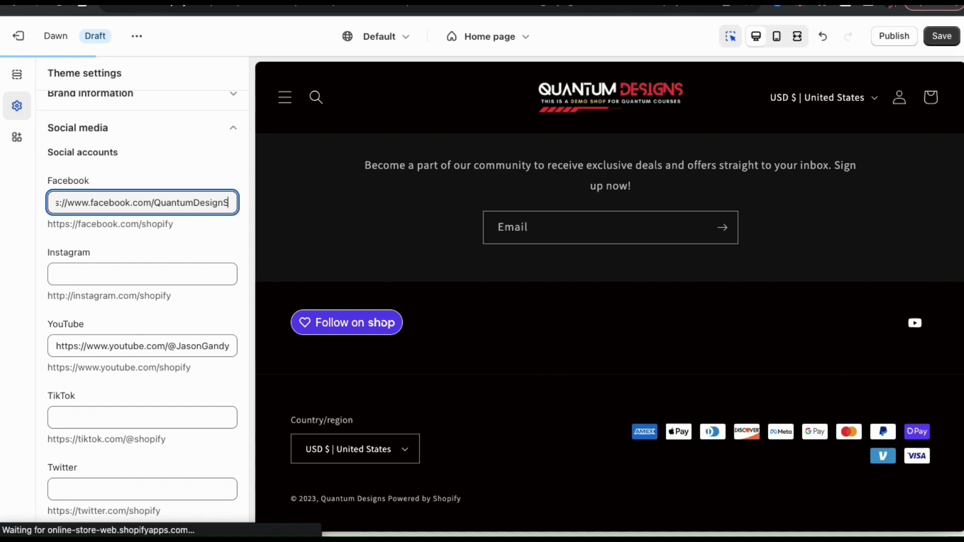
type("hop")
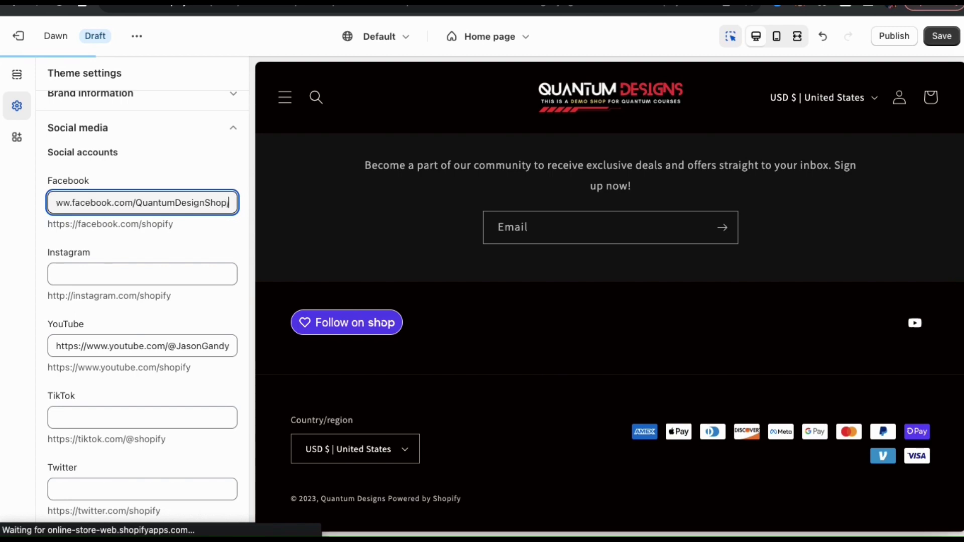
- Check the footer's Facebook and YouTube icons and save the theme changes
scroll(237, 240, "down", 10)
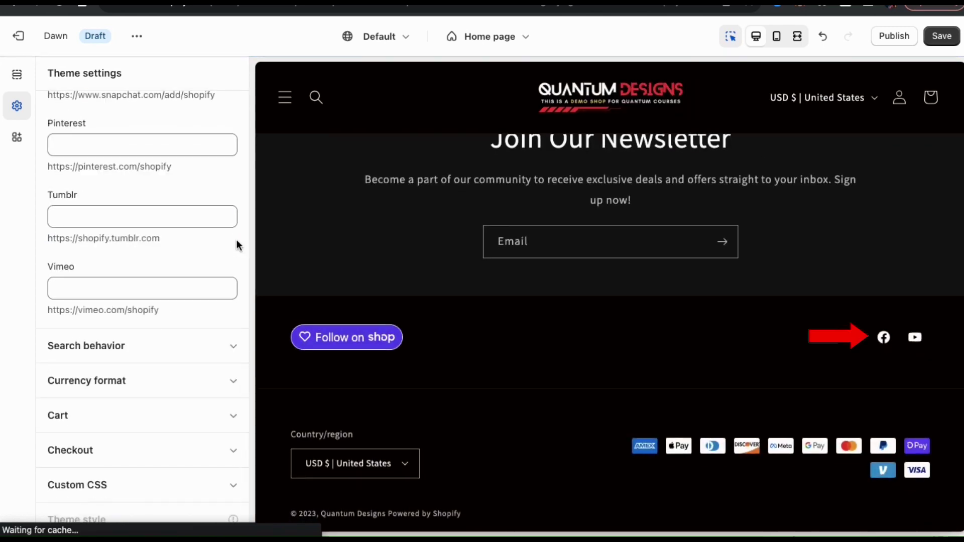
scroll(237, 240, "up", 7)
scroll(236, 240, "up", 4)
scroll(236, 239, "down", 2)
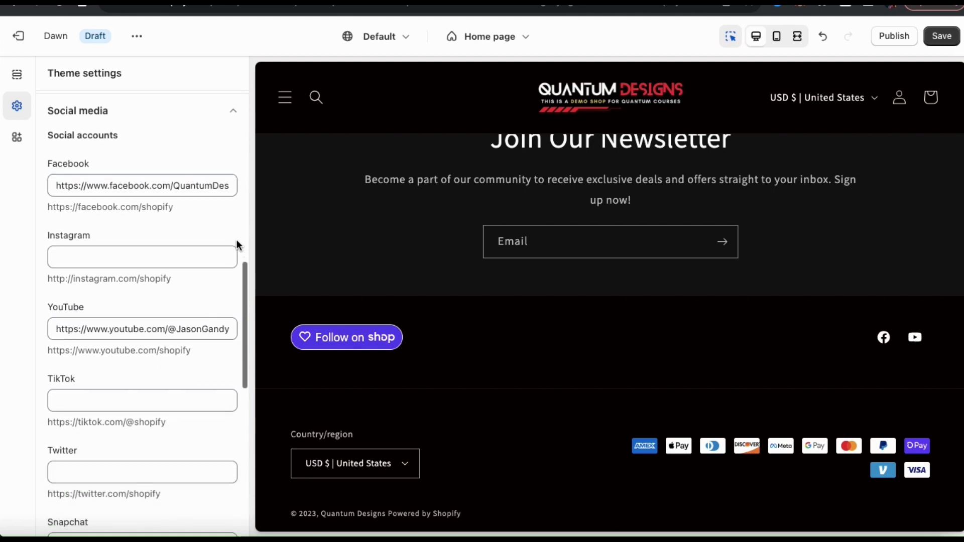
scroll(236, 240, "up", 1)
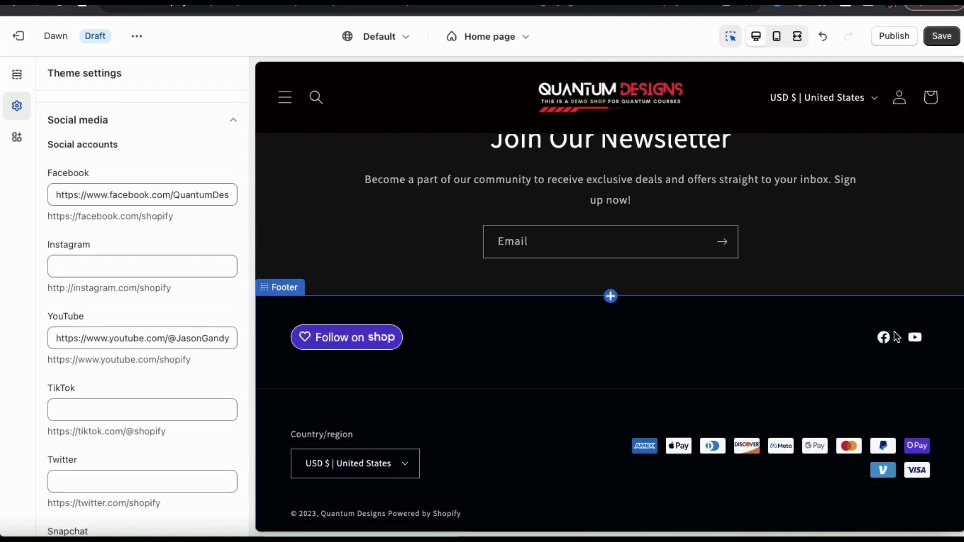
scroll(206, 221, "down", 1)
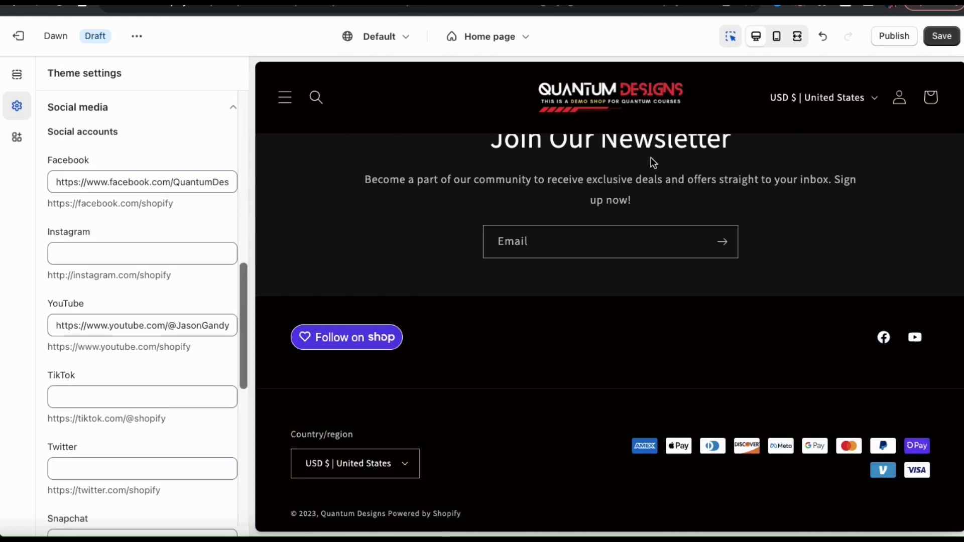
left_click(939, 39)
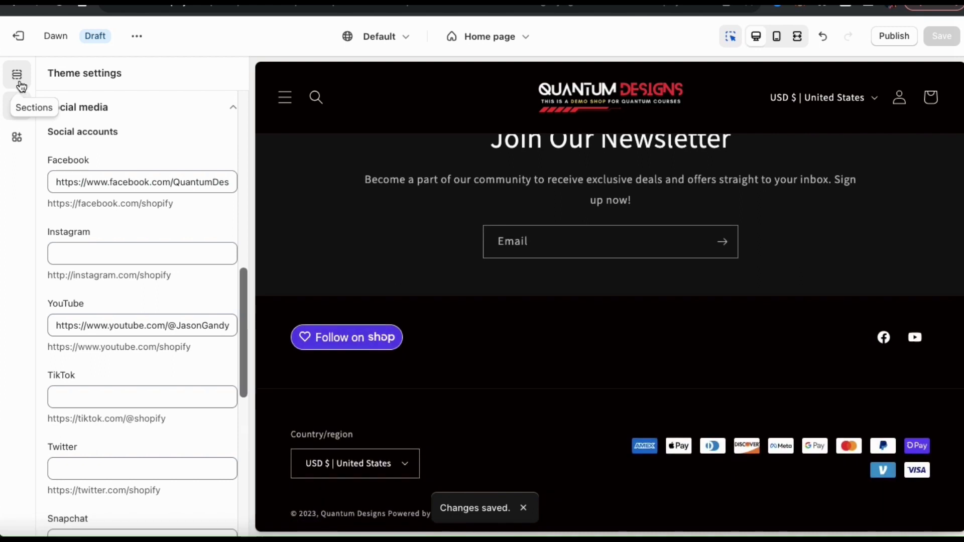
left_click(19, 84)
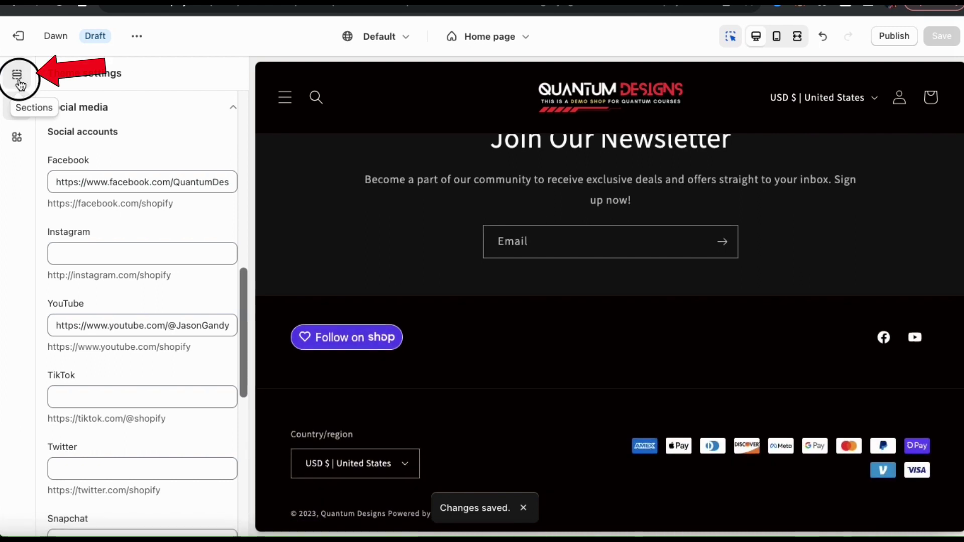
- Open the Footer section's settings and scroll through its options
scroll(118, 233, "down", 9)
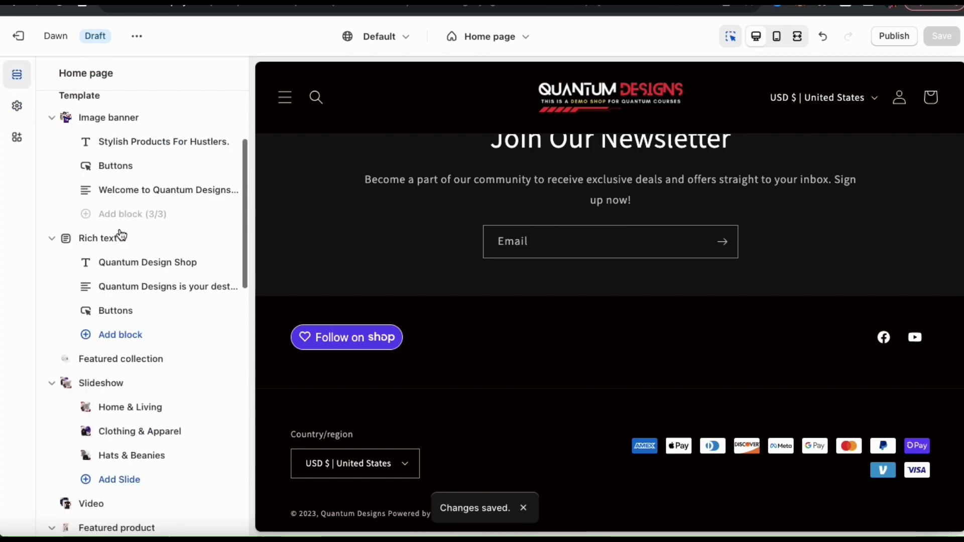
scroll(120, 235, "down", 8)
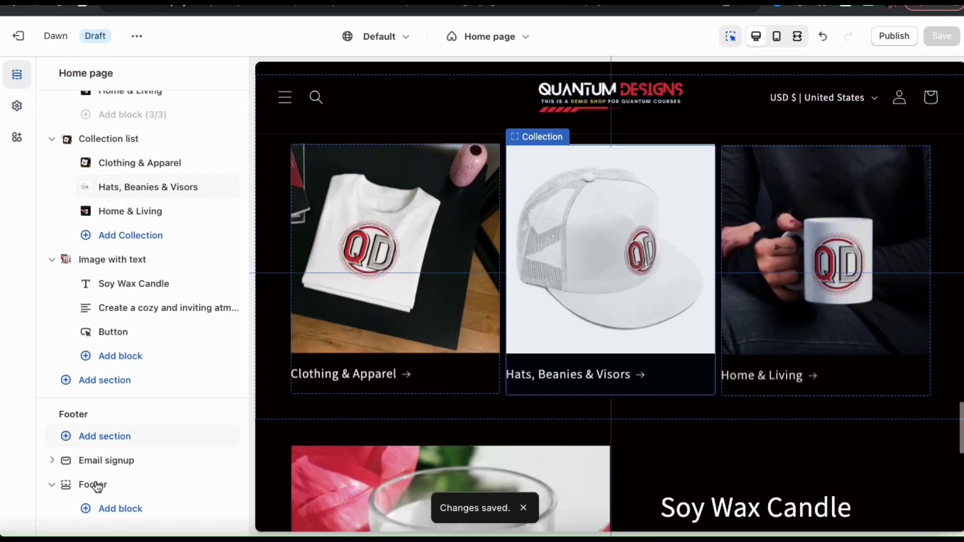
mouse_move(95, 486)
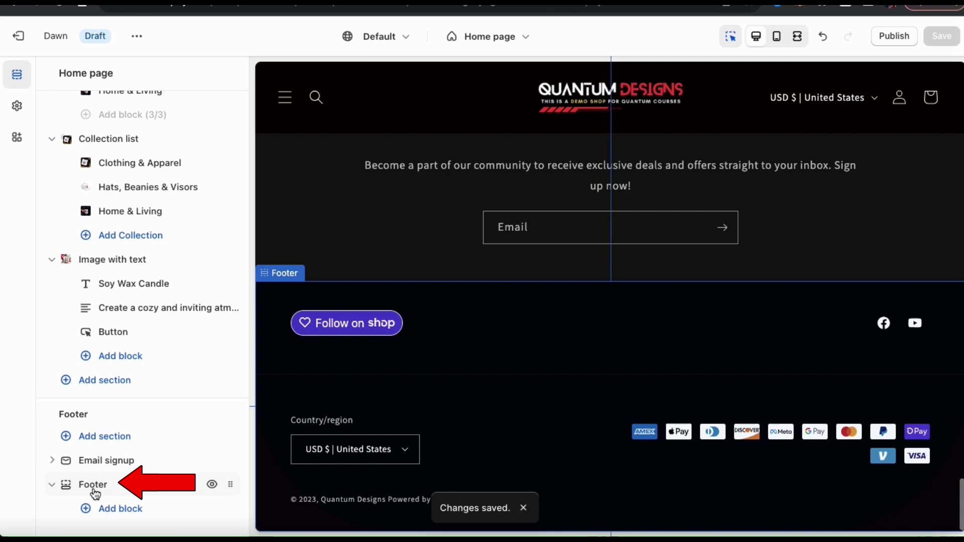
left_click(93, 486)
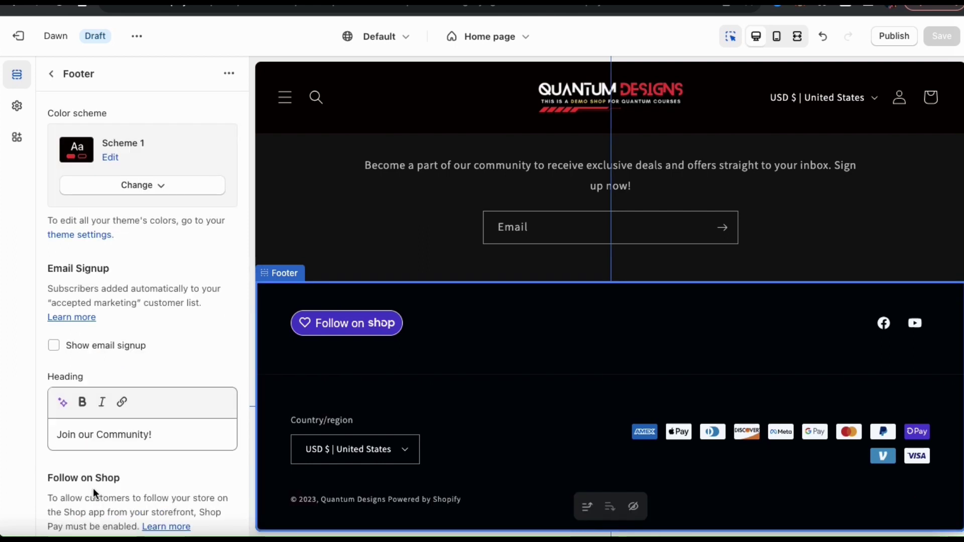
scroll(196, 457, "down", 7)
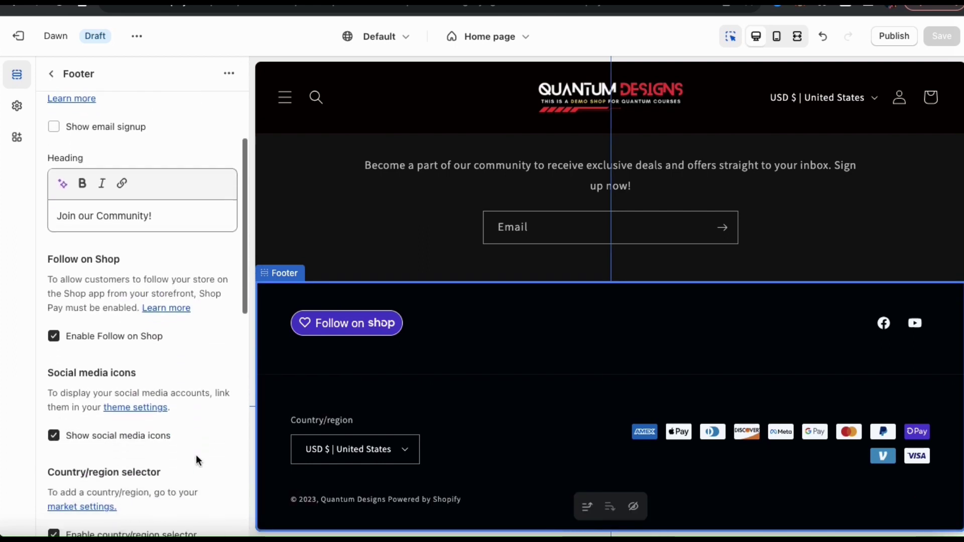
scroll(196, 457, "down", 3)
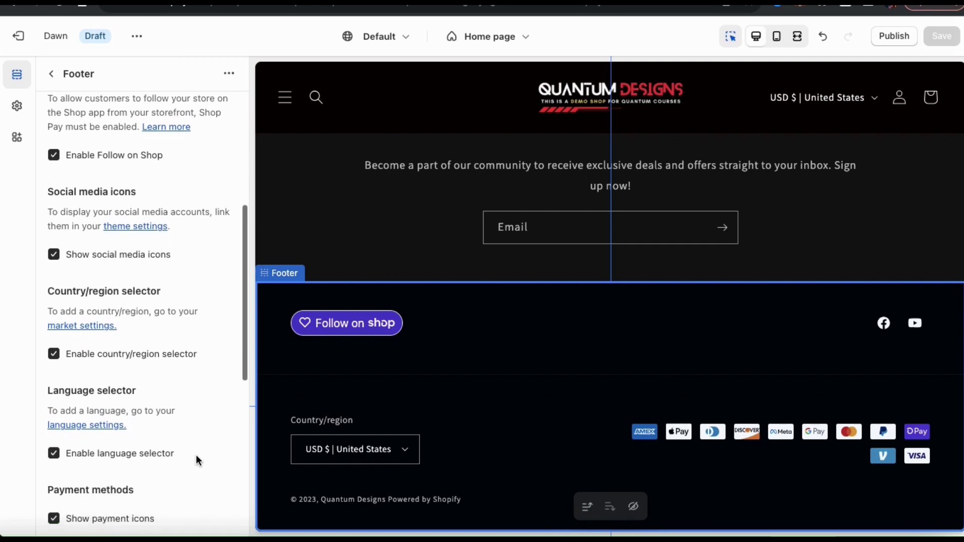
scroll(196, 459, "down", 1)
scroll(196, 460, "down", 2)
scroll(195, 460, "down", 1)
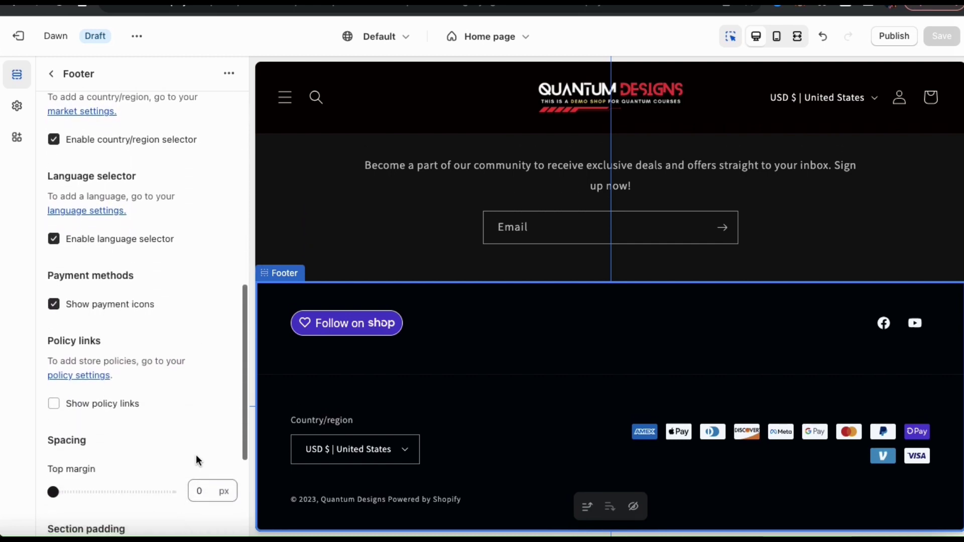
scroll(196, 461, "up", 2)
scroll(197, 458, "up", 1)
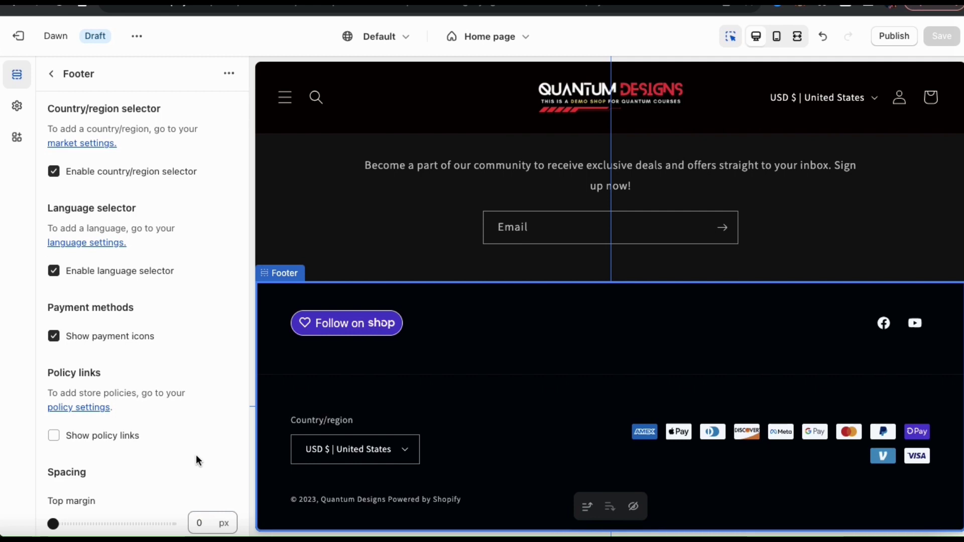
- Keep payment icons shown in the footer and turn on the store policy links
left_click(54, 336)
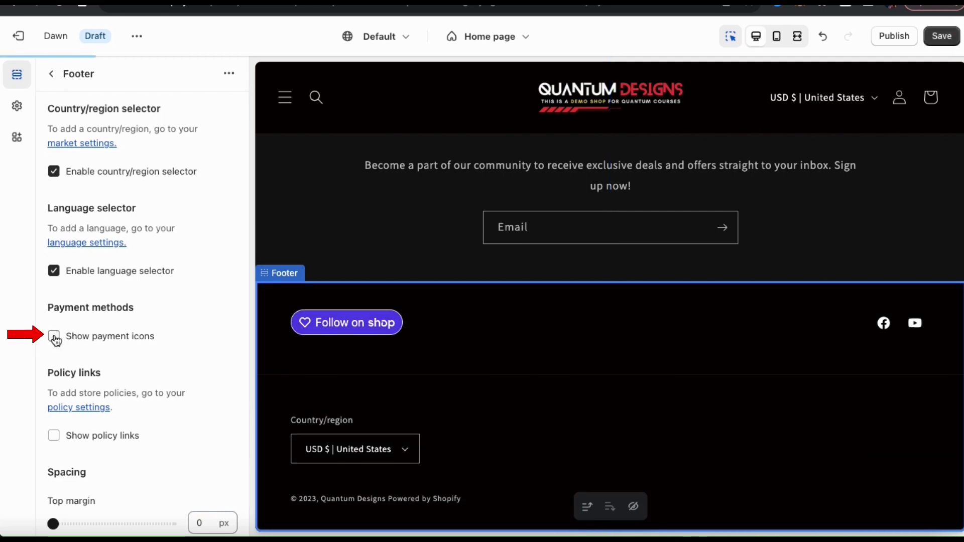
left_click(54, 336)
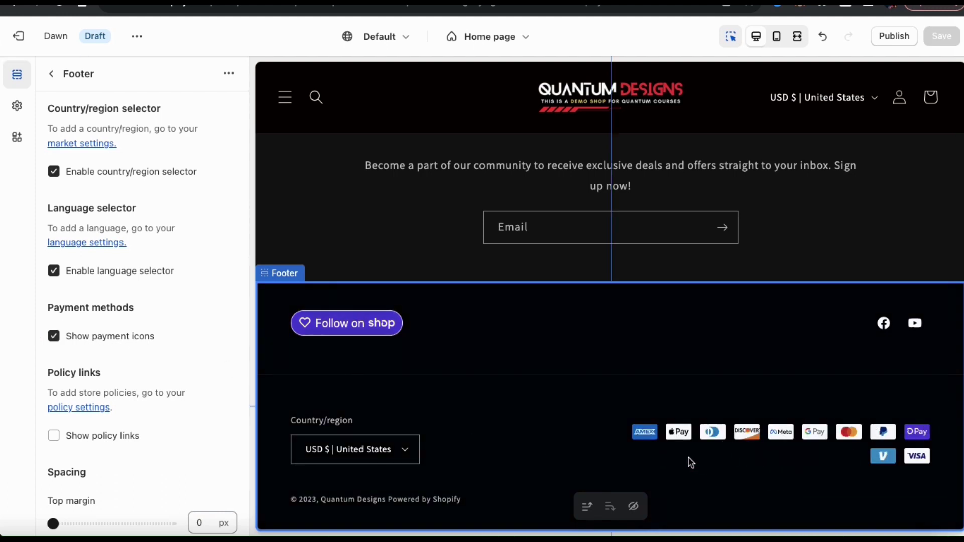
left_click(54, 436)
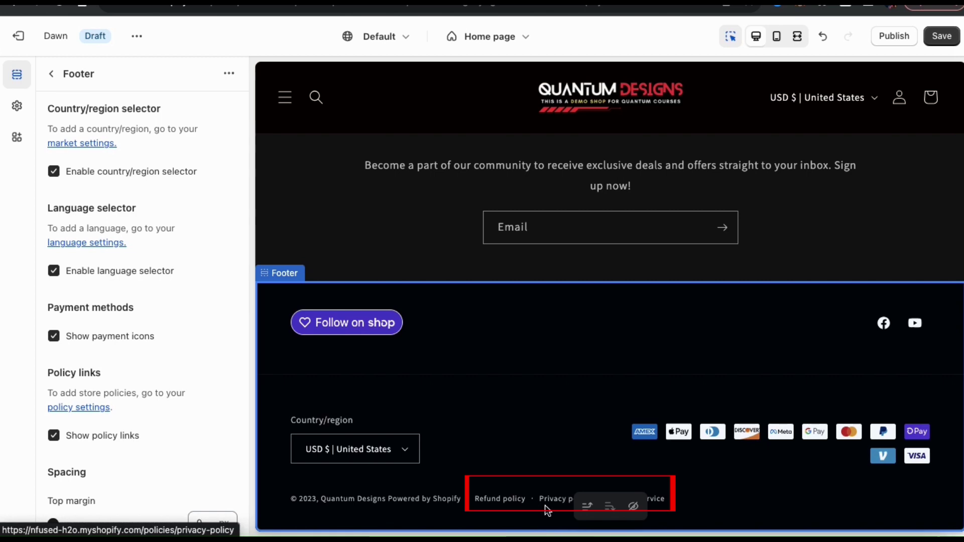
scroll(174, 414, "up", 10)
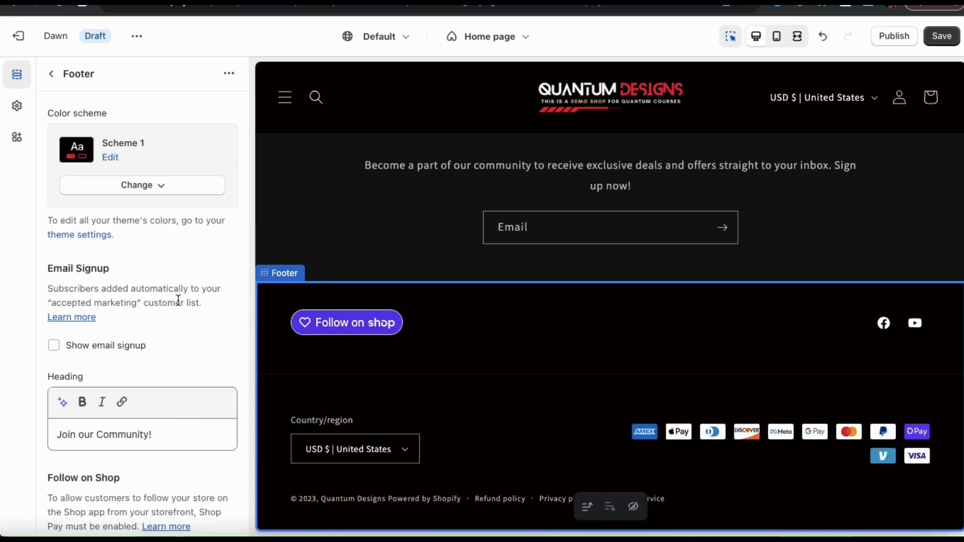
left_click(51, 73)
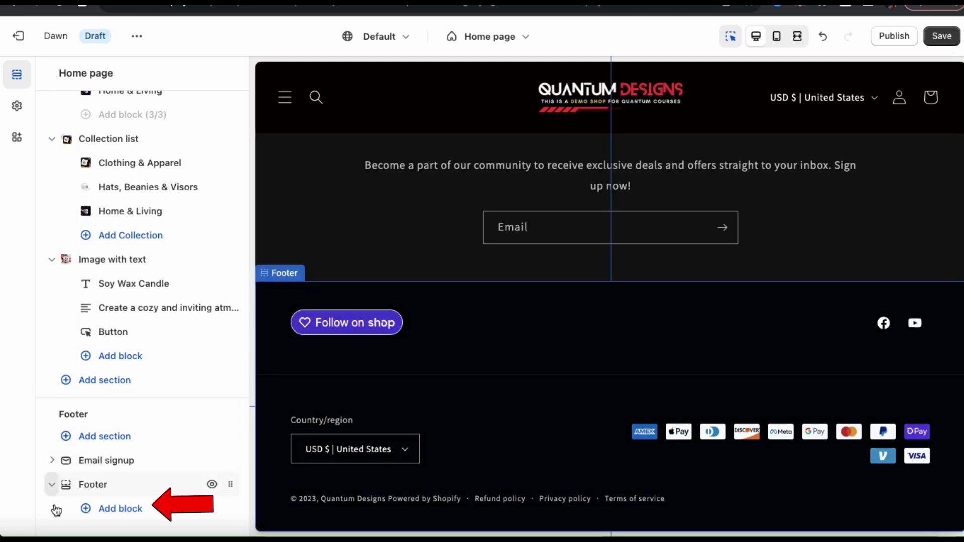
- Add a Menu block to the footer and open its Quick links settings with the Footer menu
left_click(116, 519)
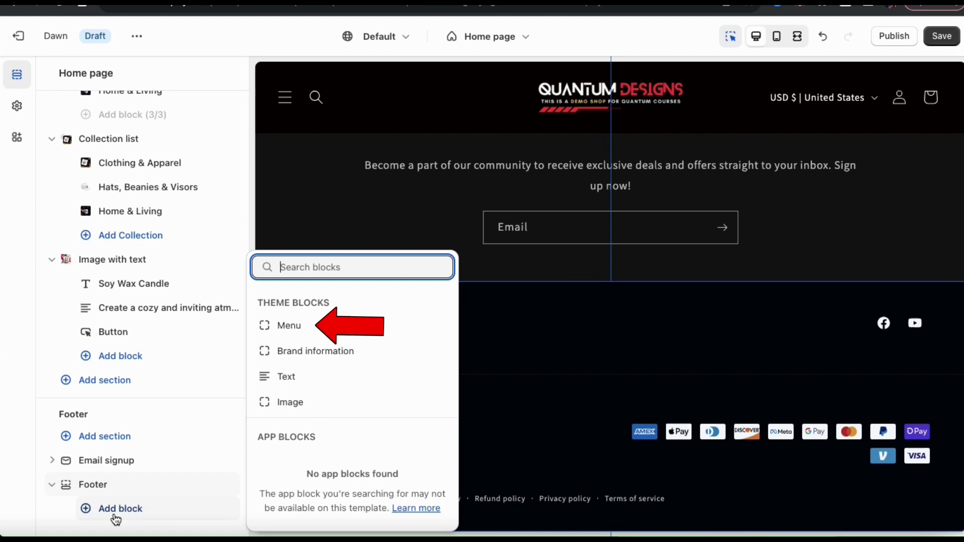
left_click(315, 334)
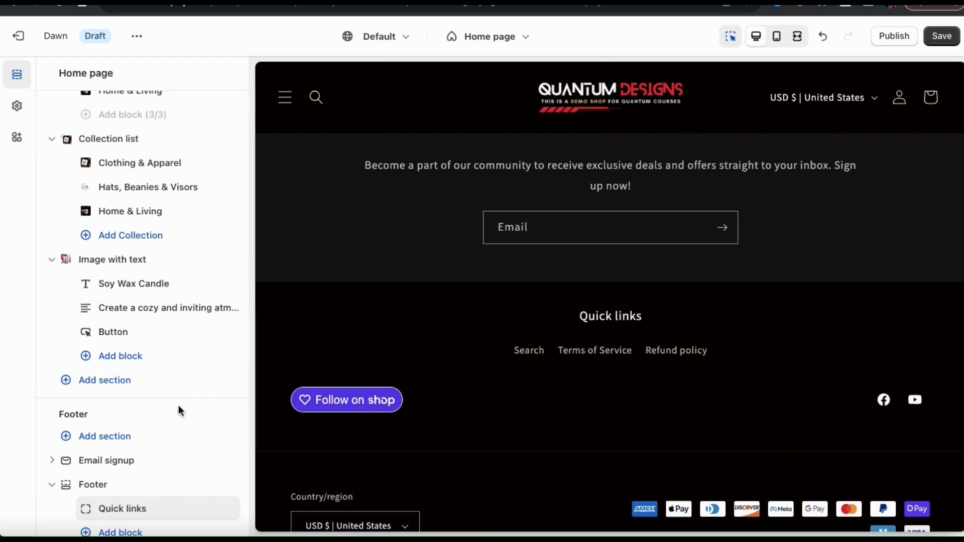
scroll(179, 411, "down", 1)
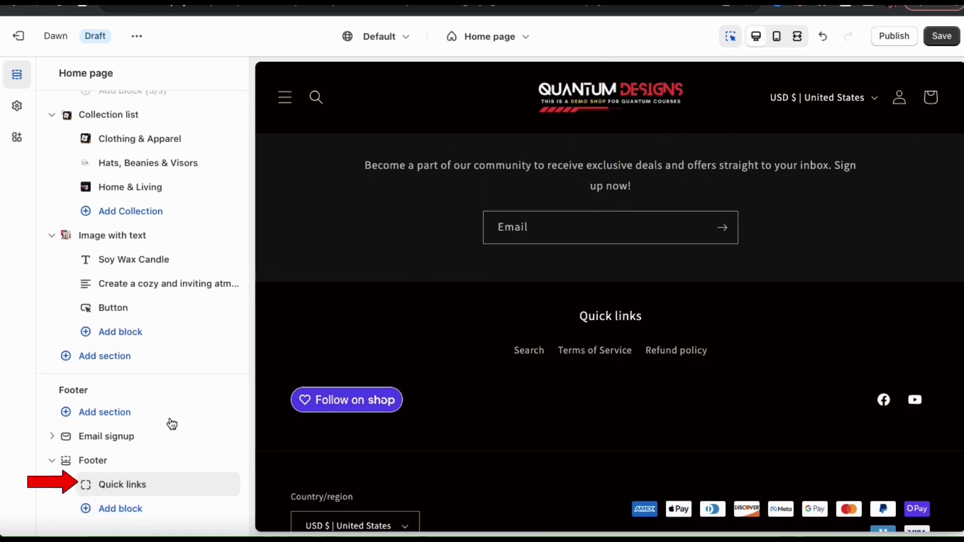
left_click(131, 492)
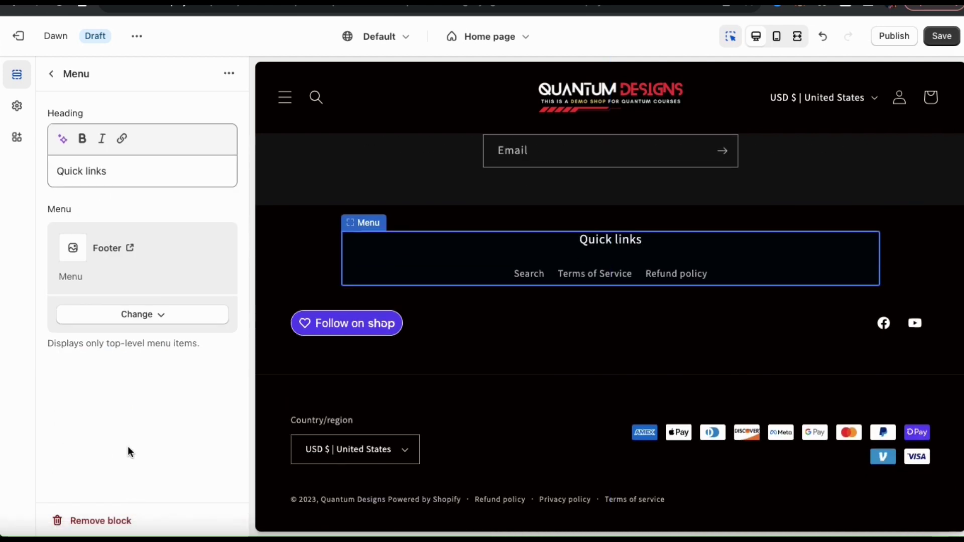
- Rename the footer menu block's heading from Quick links to 'Browse Our Store'
triple_click(94, 172)
type("Browse Our Store")
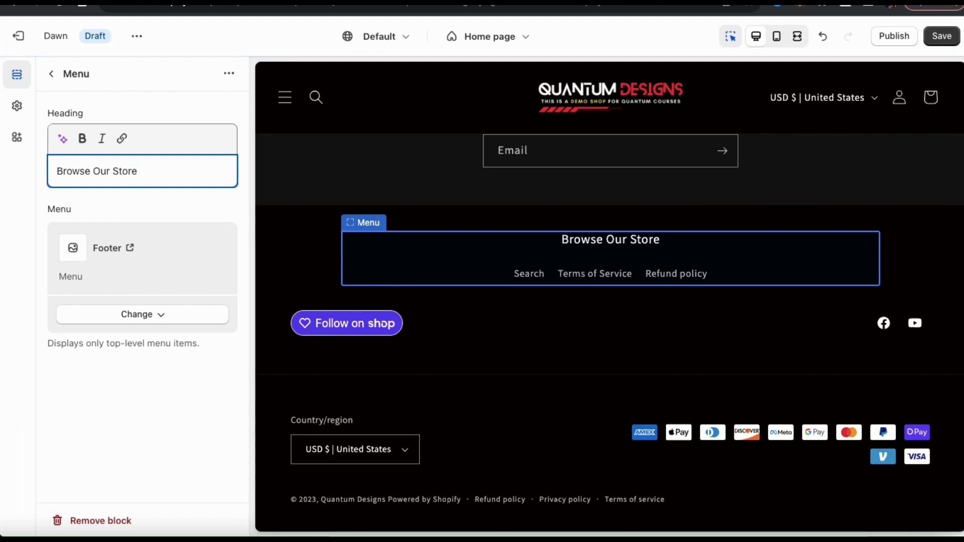
left_click(112, 215)
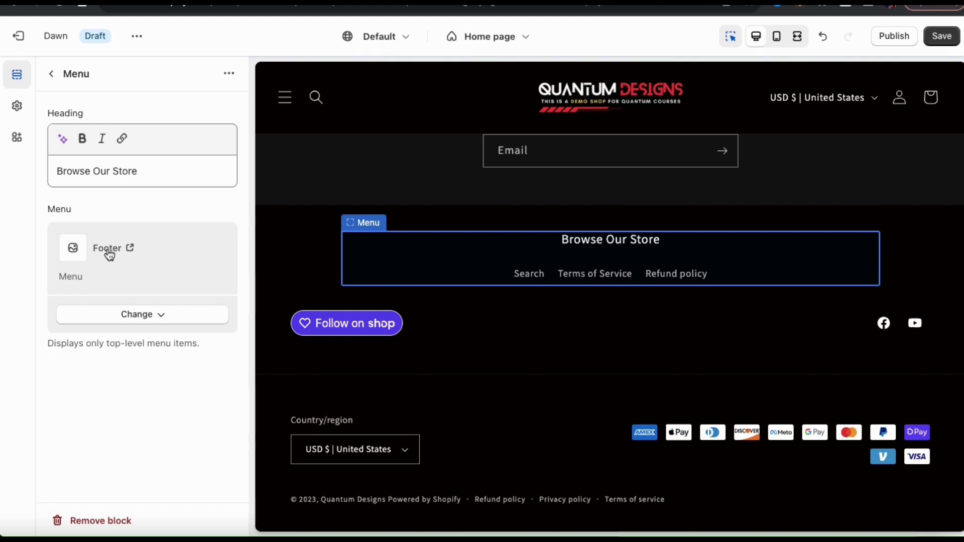
- Link the block to Main Menu (Home, Products, Collections, Blog, About Us)
left_click(161, 318)
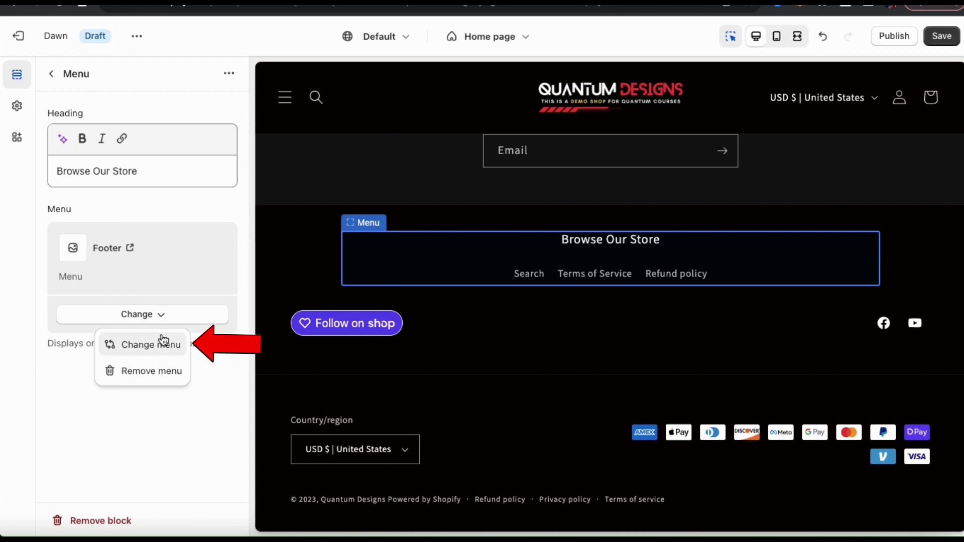
left_click(162, 348)
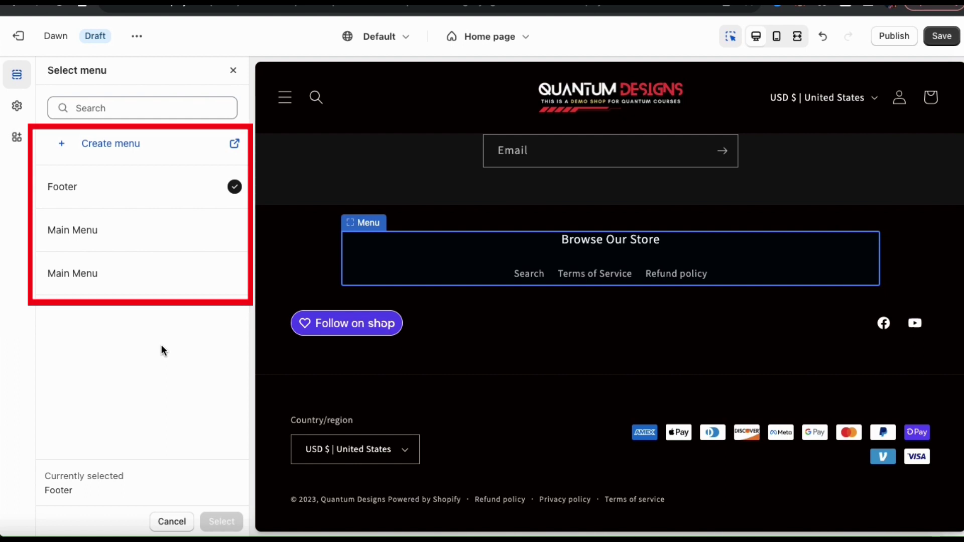
left_click(167, 287)
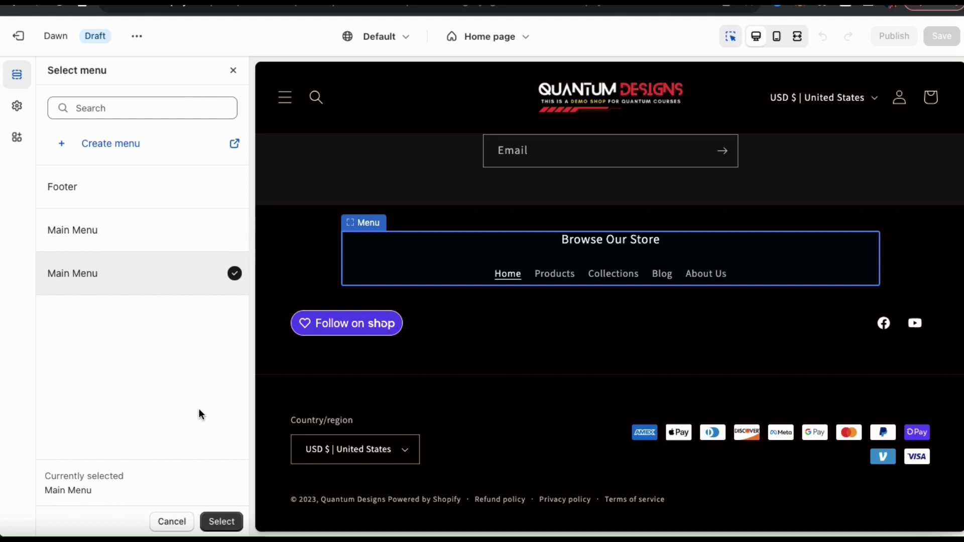
left_click(227, 521)
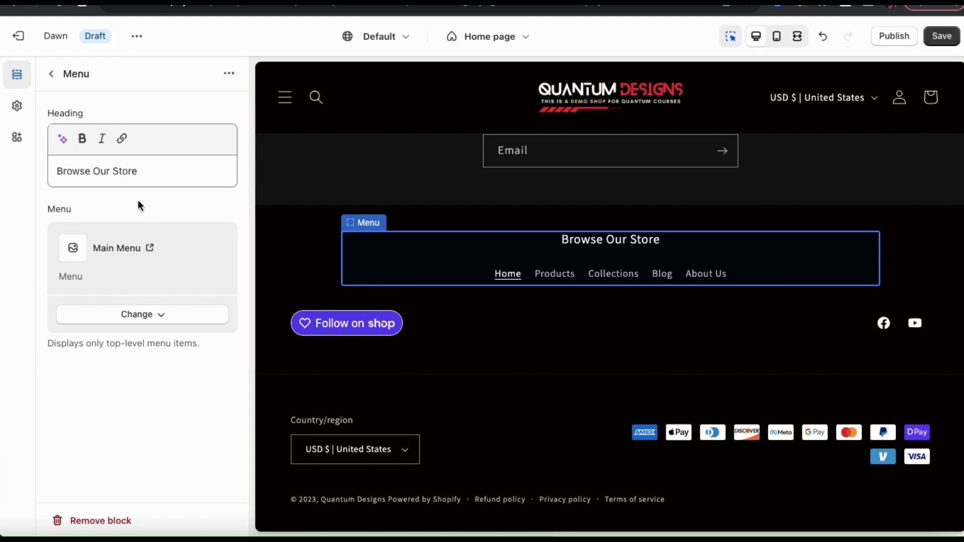
left_click(52, 75)
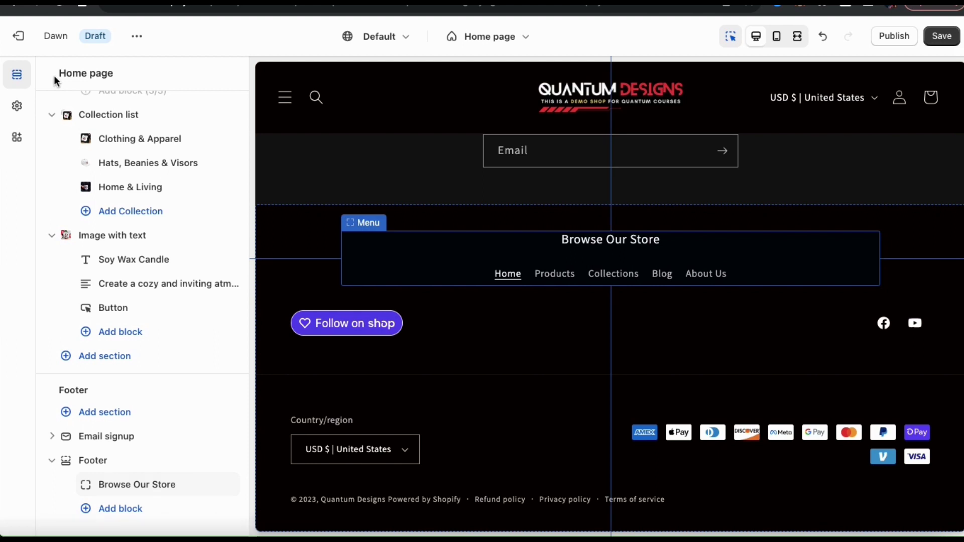
- Add a Brand information block to the footer and open its theme-wide brand settings
mouse_move(109, 490)
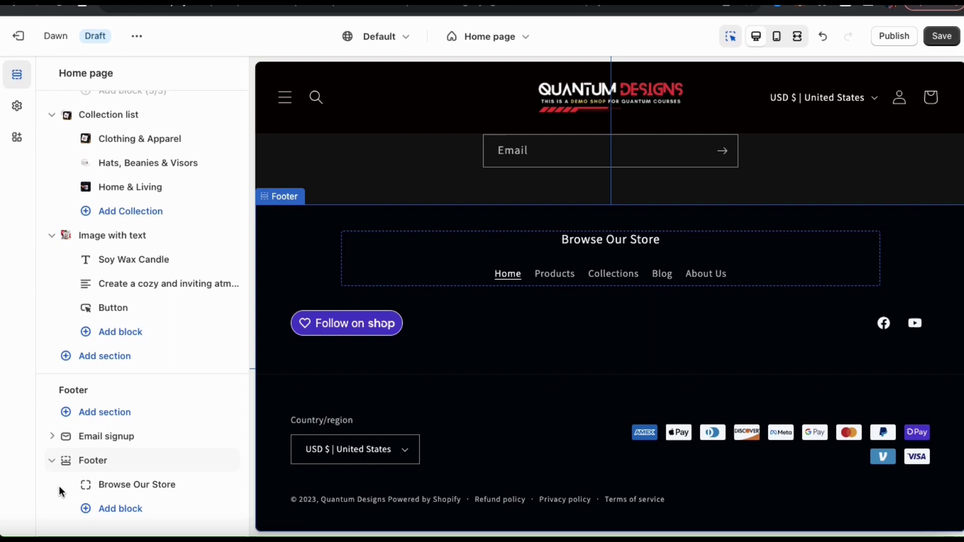
left_click(117, 510)
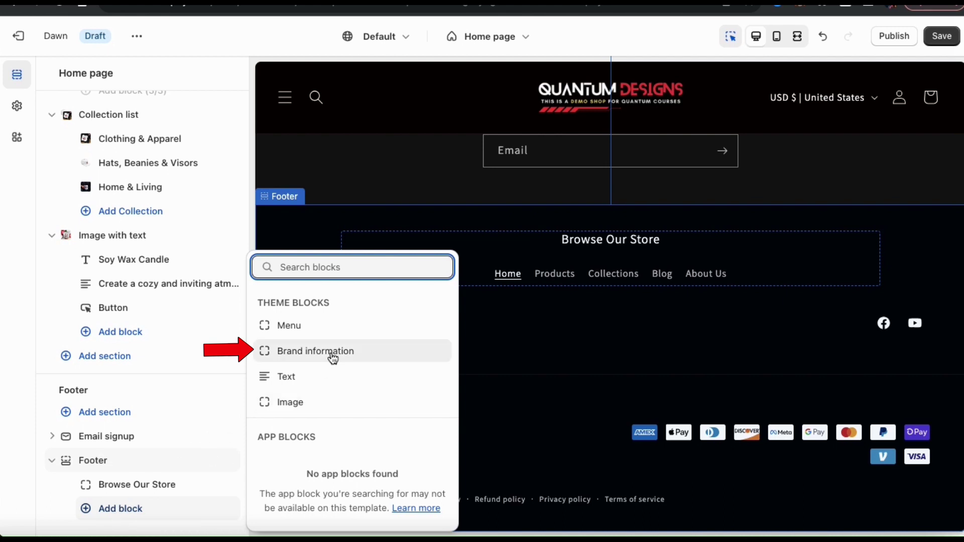
left_click(316, 361)
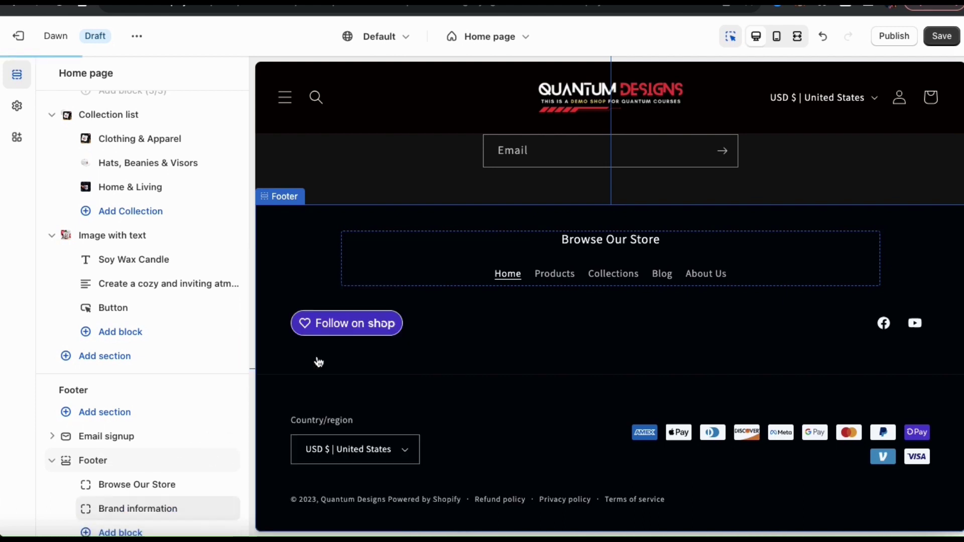
scroll(174, 365, "down", 1)
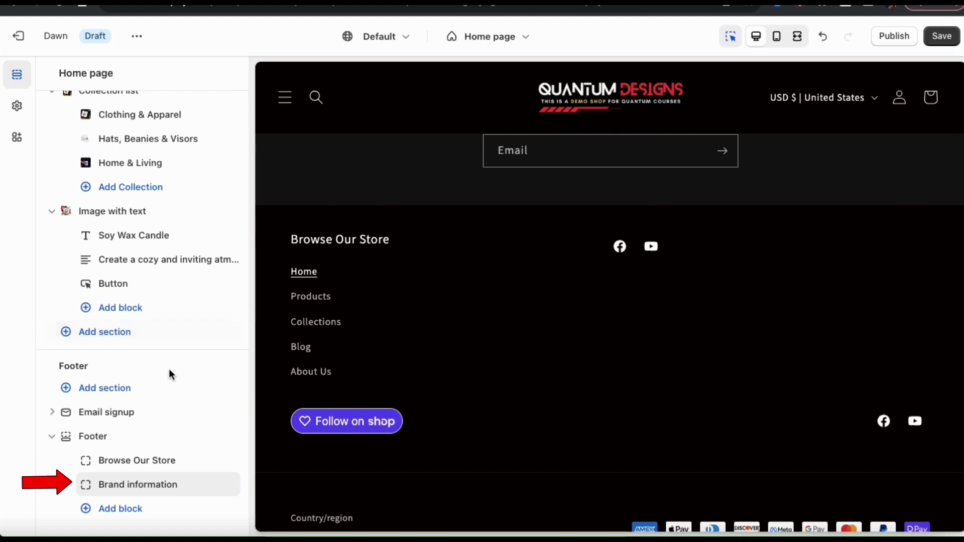
left_click(127, 484)
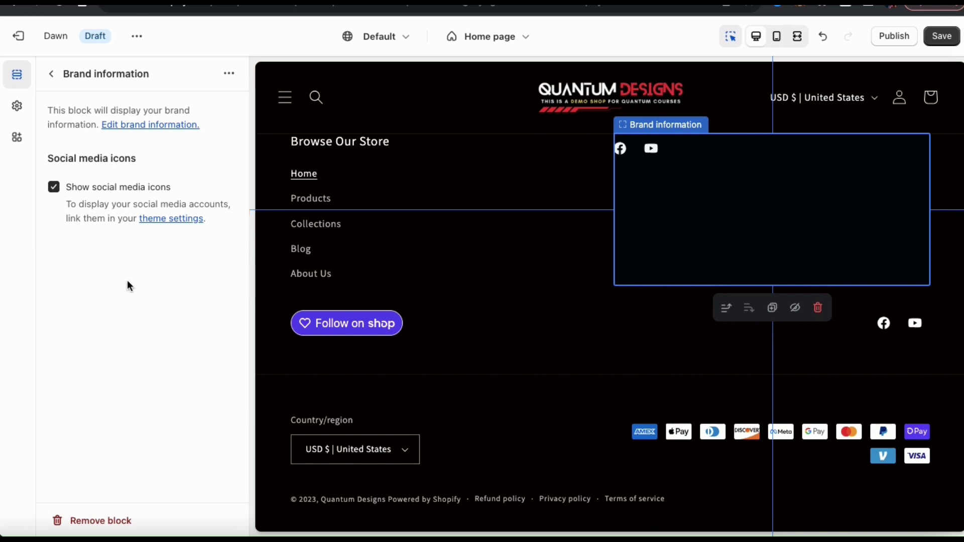
left_click(144, 129)
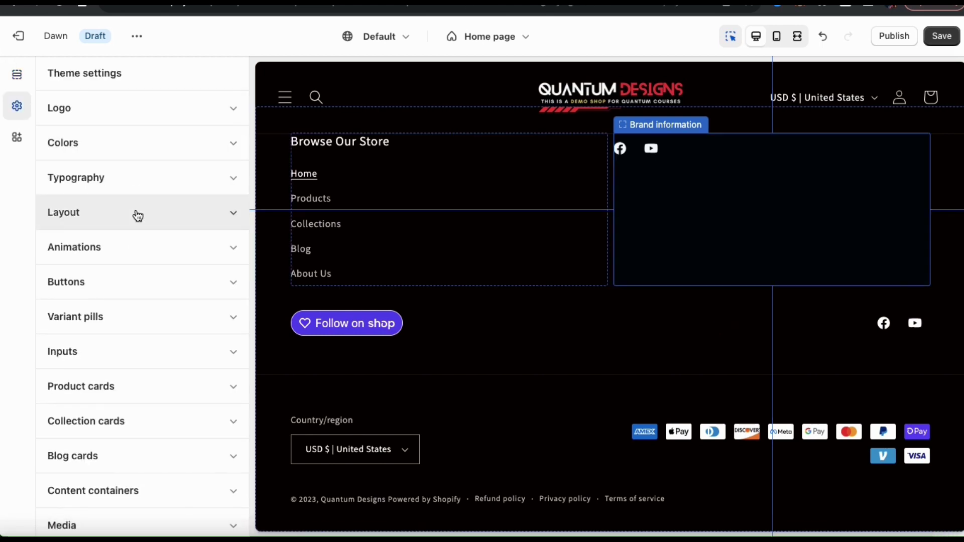
- Set the brand headline to 'Quantum Designs'
scroll(138, 216, "down", 10)
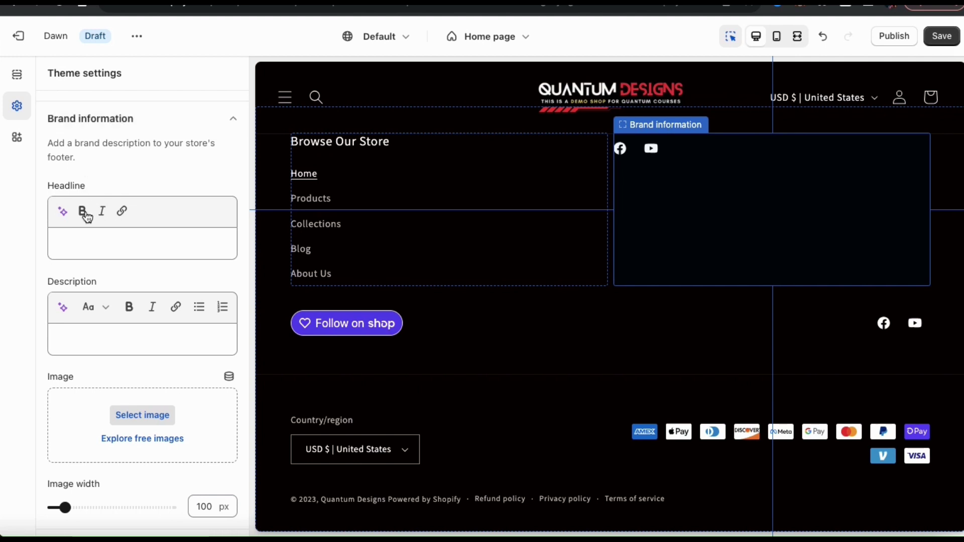
left_click(87, 238)
type("Quantum Designs")
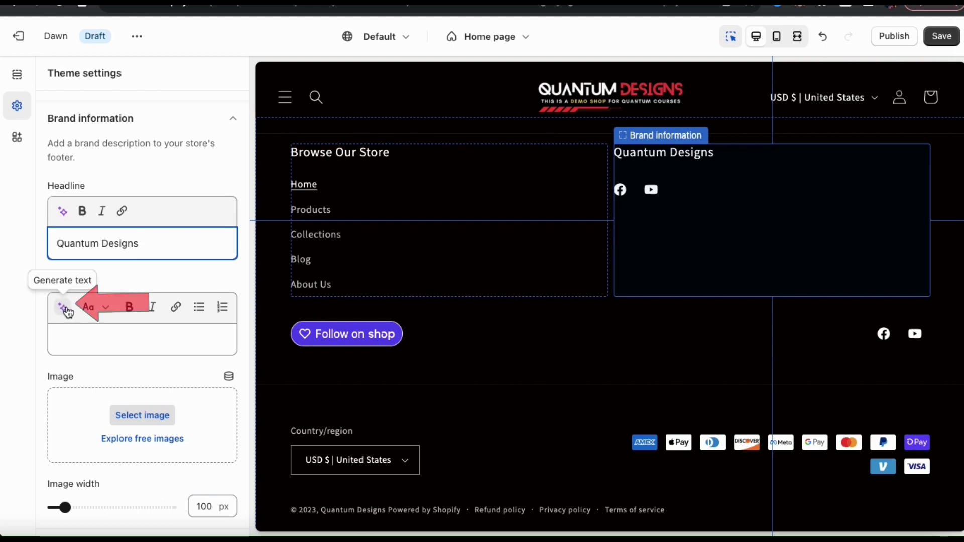
- Generate an AI brand description for Quantum Designs and use the first suggestion
left_click(63, 308)
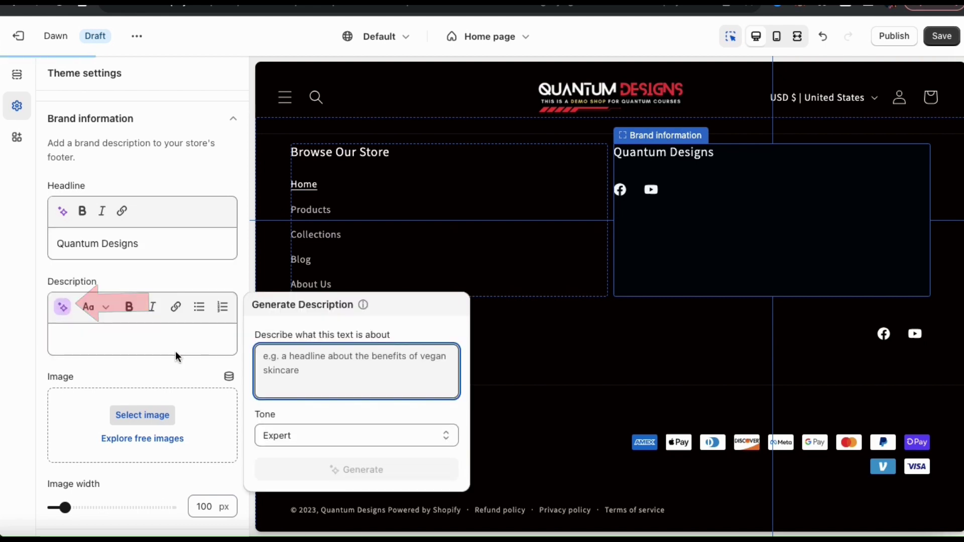
type("A description of my brand Quantum Designs that sells apparel and other items for entrepreneurs.")
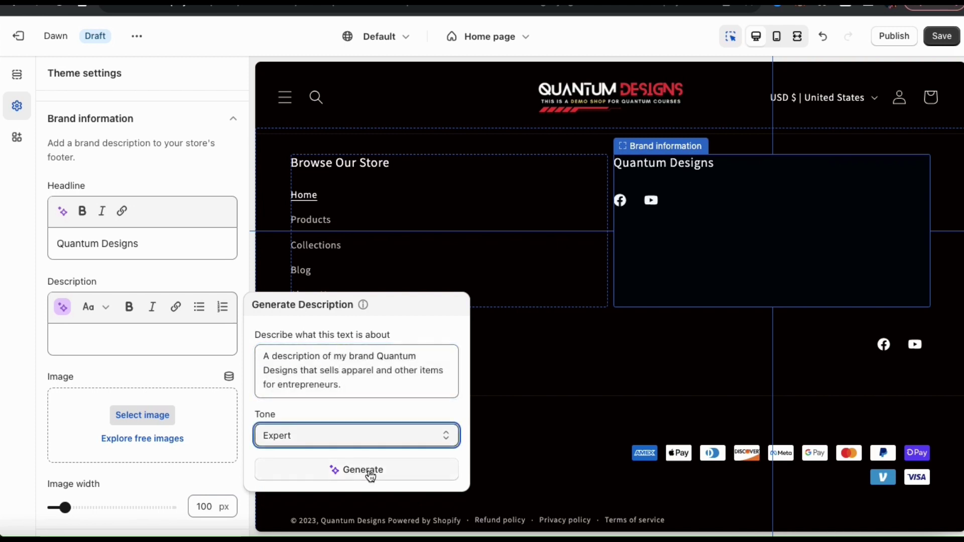
left_click(370, 474)
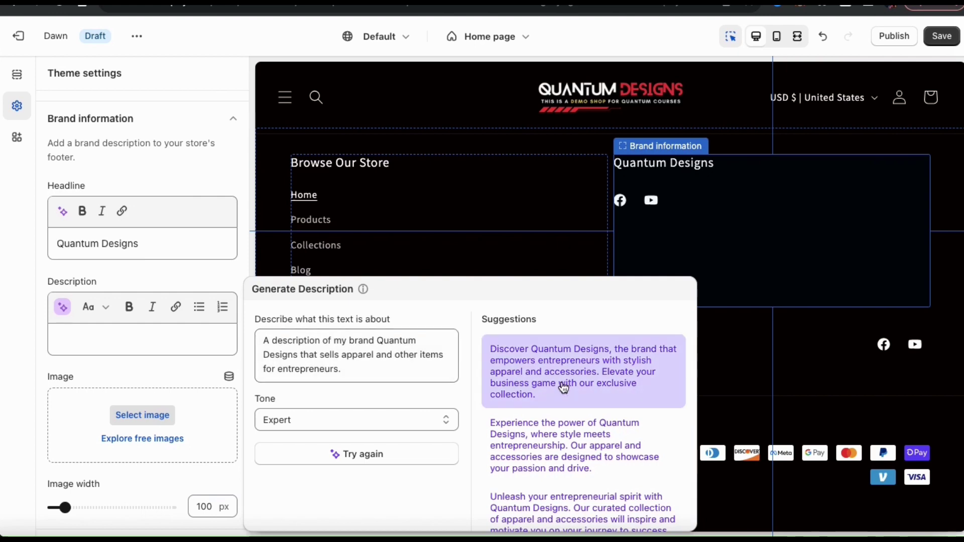
left_click(592, 379)
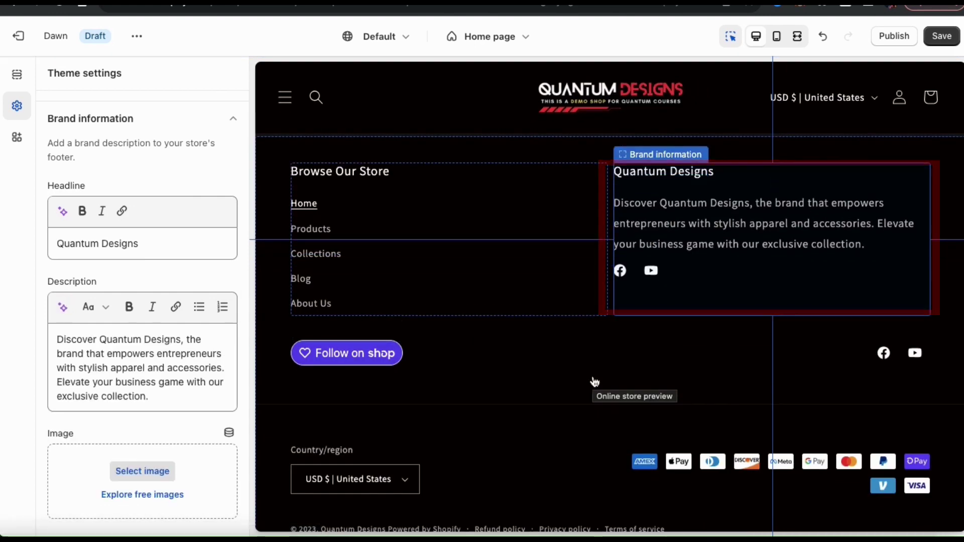
scroll(139, 418, "down", 2)
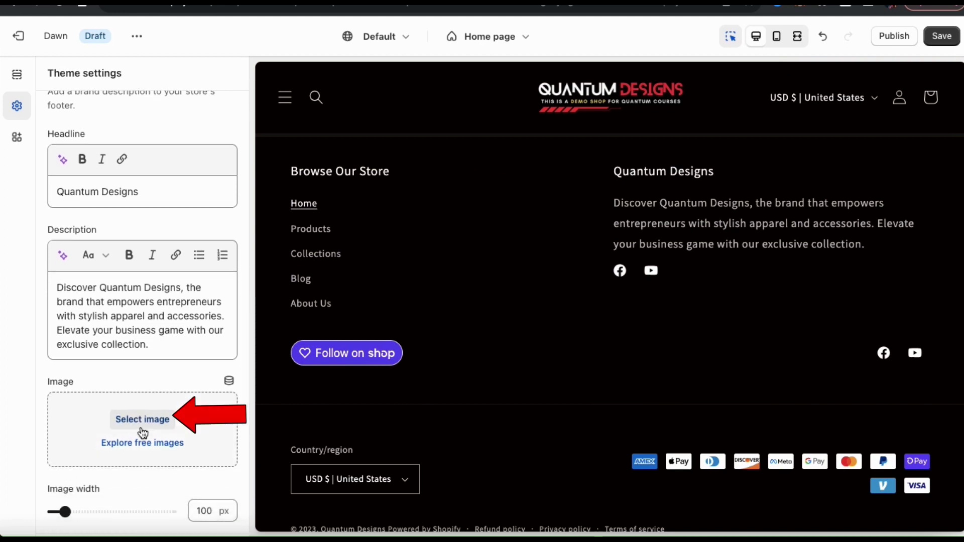
left_click(144, 425)
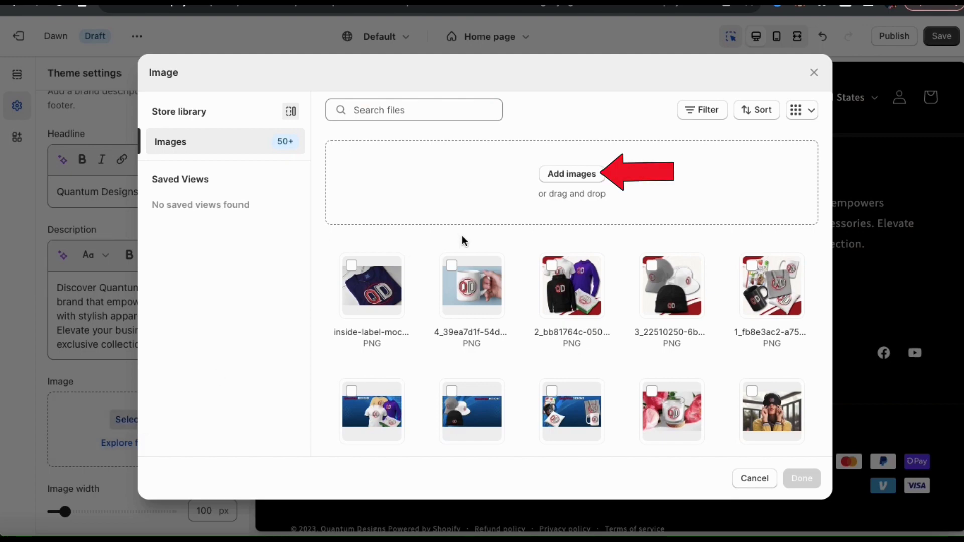
- Upload QD LOGO 1.png and set it as the footer brand image
left_click(572, 176)
left_click(513, 192)
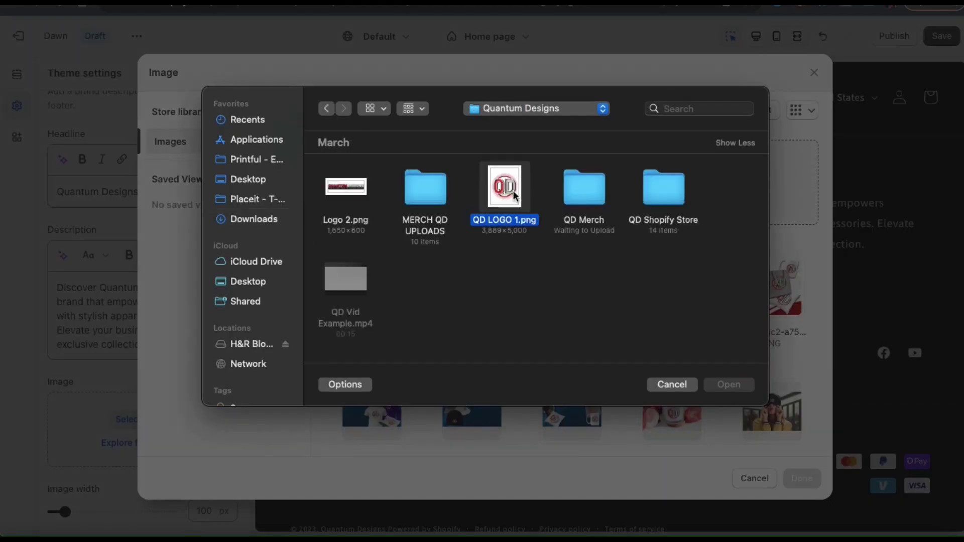
double_click(513, 191)
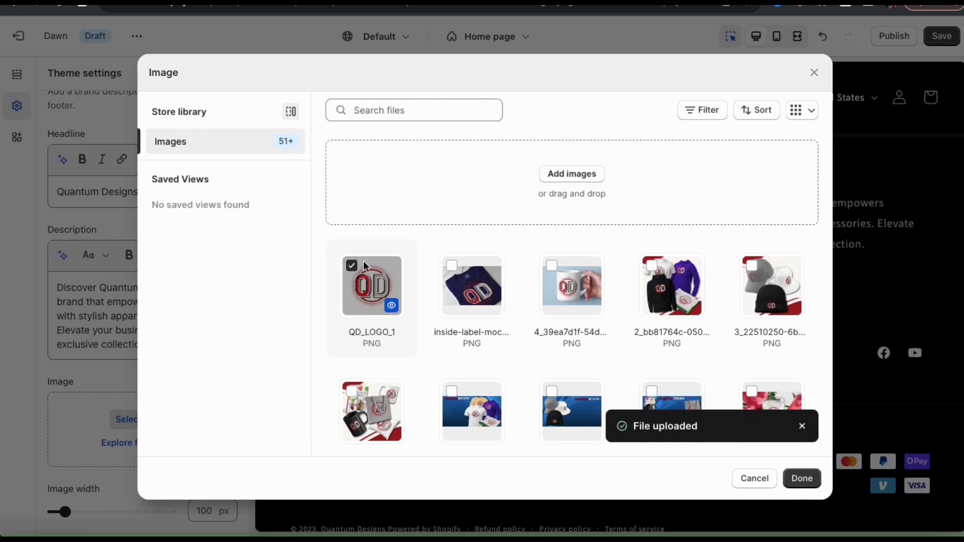
left_click(804, 483)
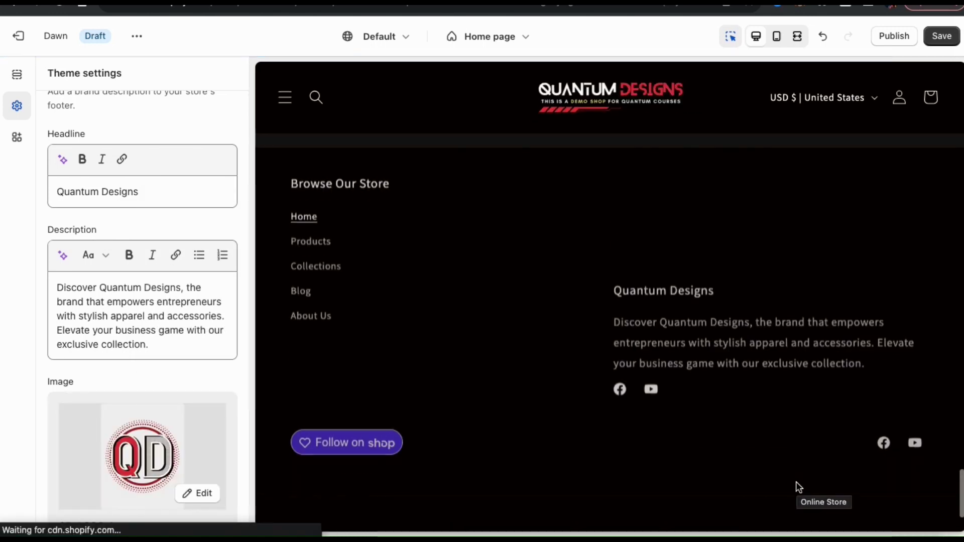
scroll(176, 442, "down", 4)
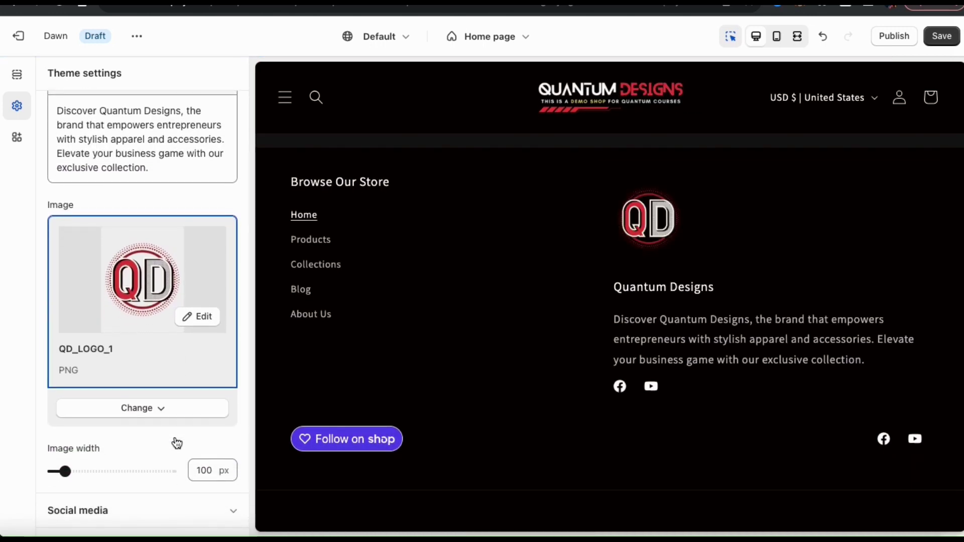
- Widen the footer QD logo from 100 to 130 px and save the theme
scroll(176, 443, "down", 2)
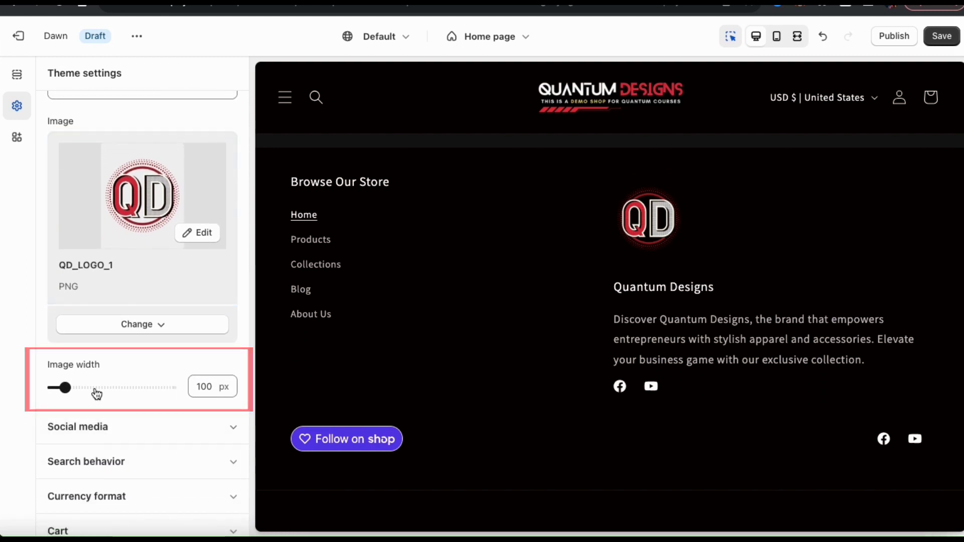
left_click_drag(65, 387, 72, 386)
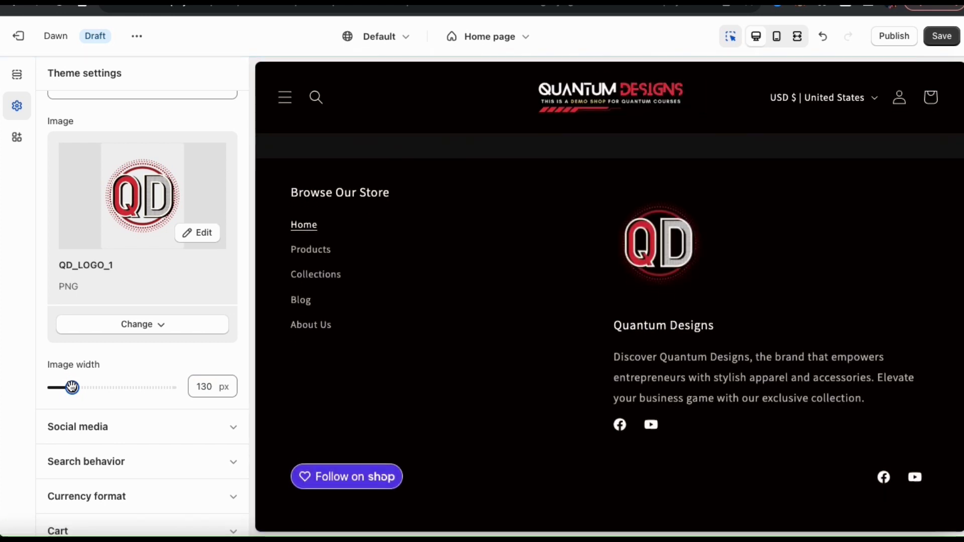
scroll(151, 376, "up", 1)
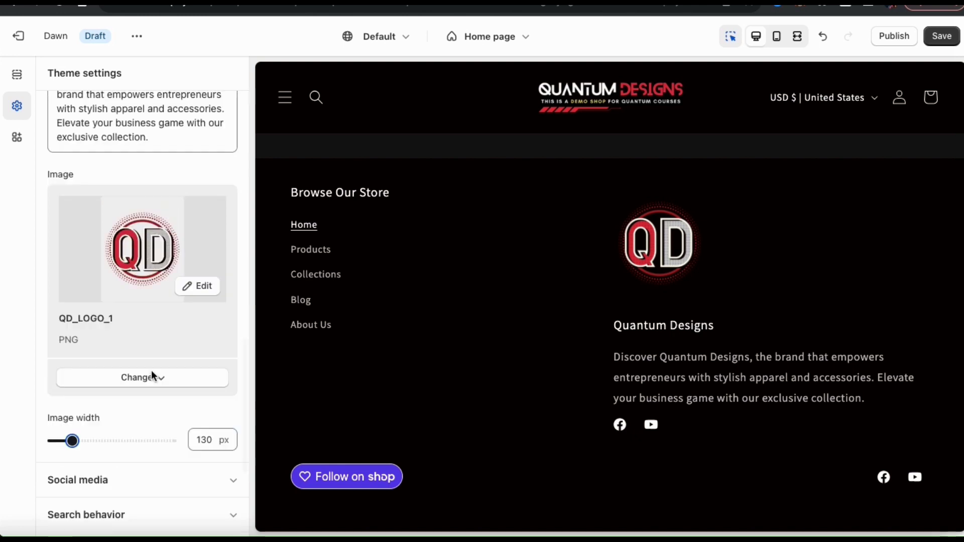
scroll(151, 375, "up", 4)
scroll(152, 371, "up", 1)
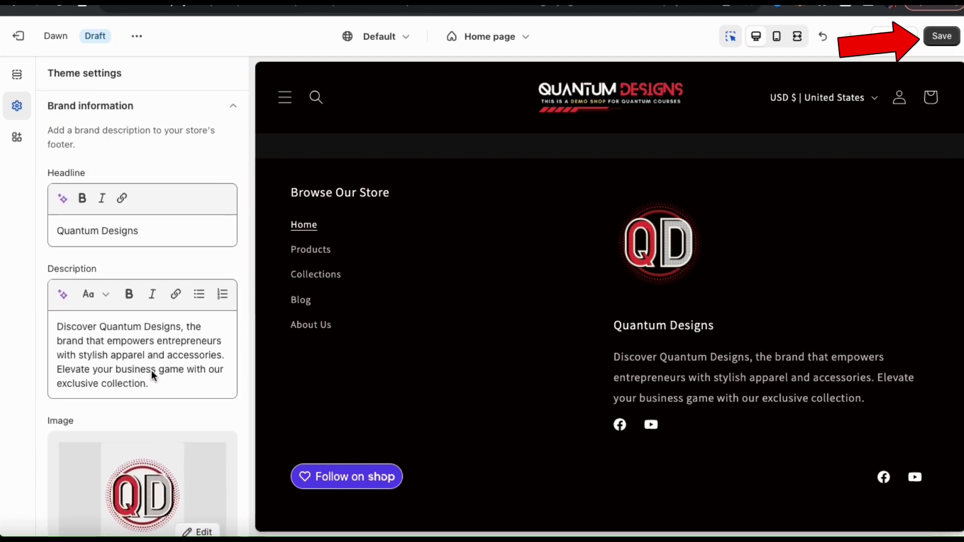
left_click(946, 40)
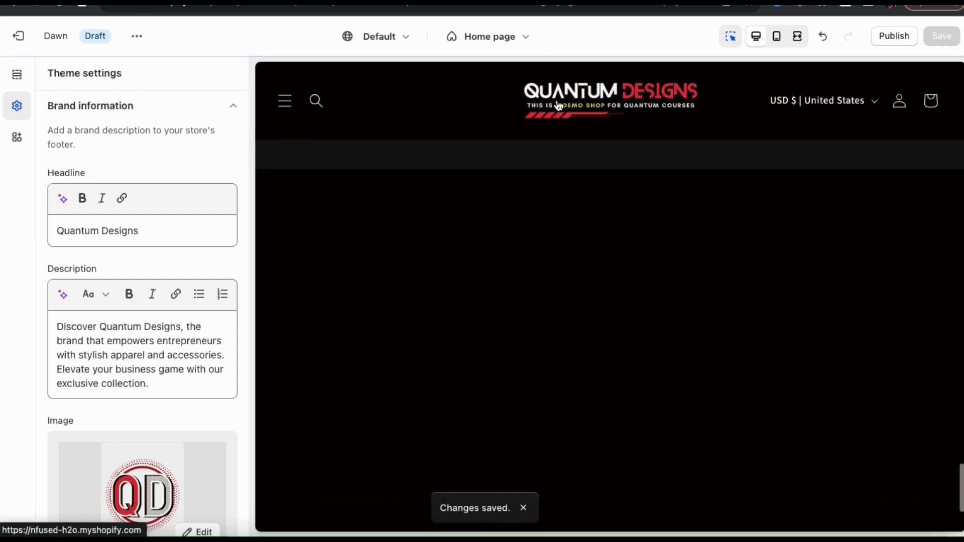
- Add a Text block as a third footer column and open its Heading settings
left_click(21, 80)
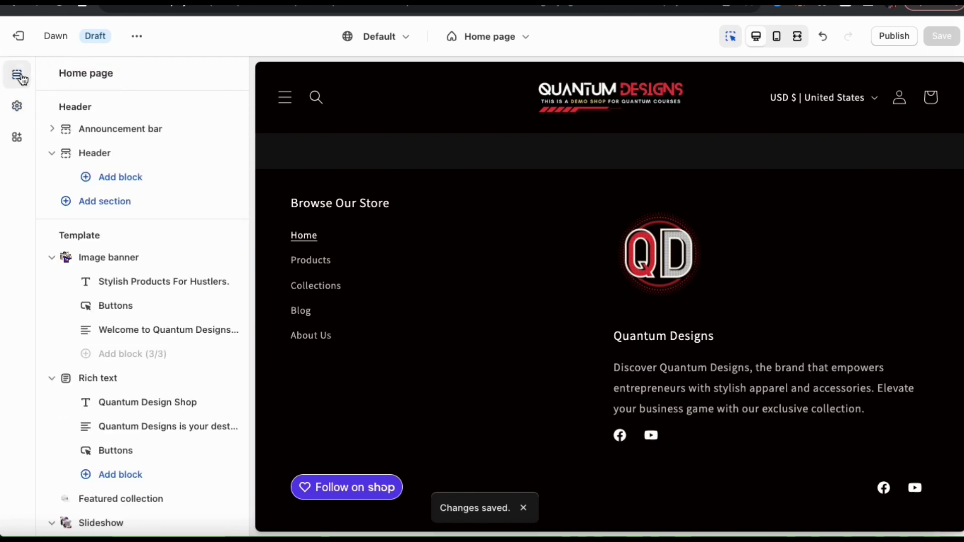
scroll(104, 289, "down", 18)
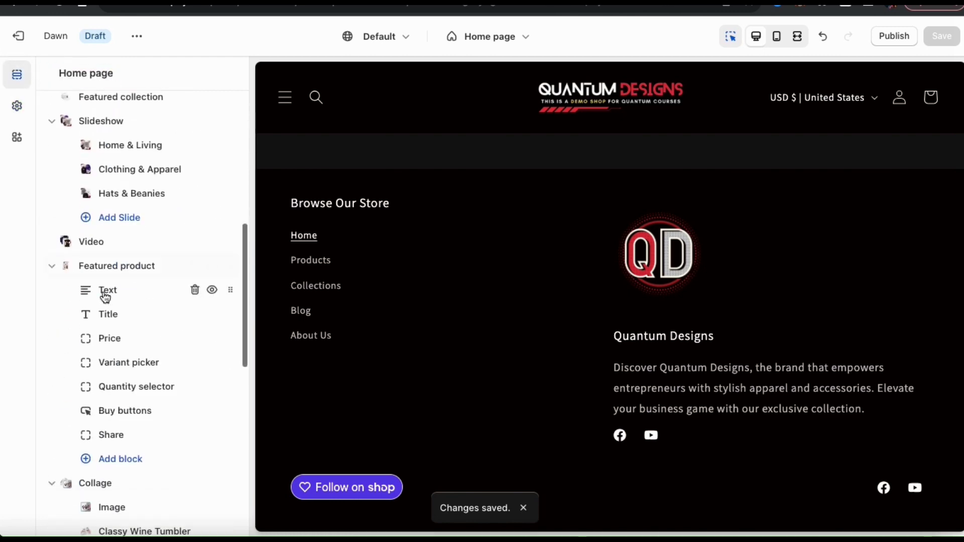
left_click(104, 296)
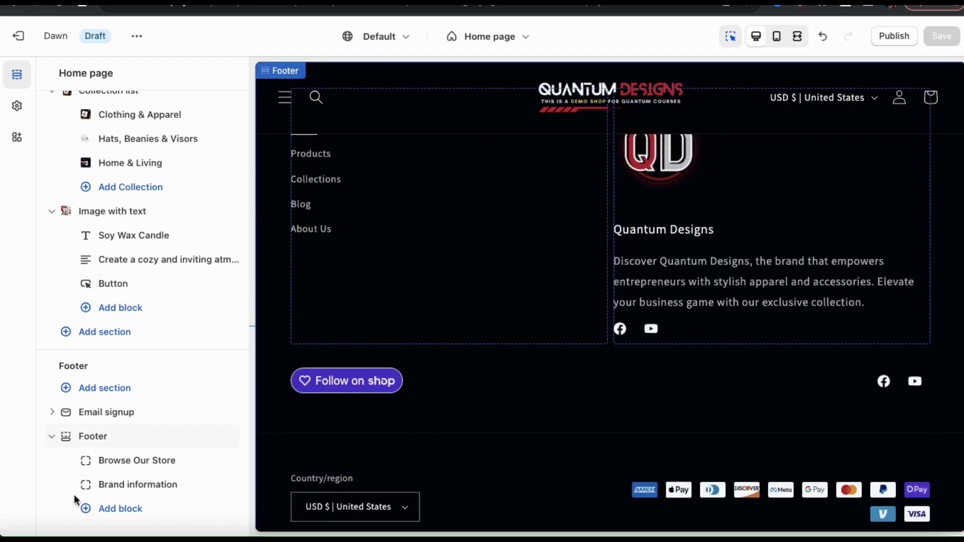
left_click(121, 509)
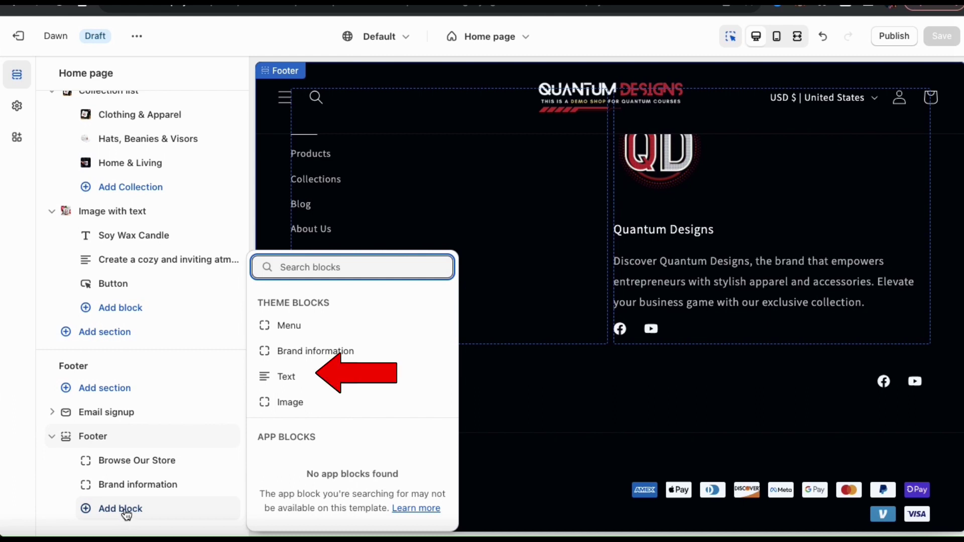
left_click(301, 386)
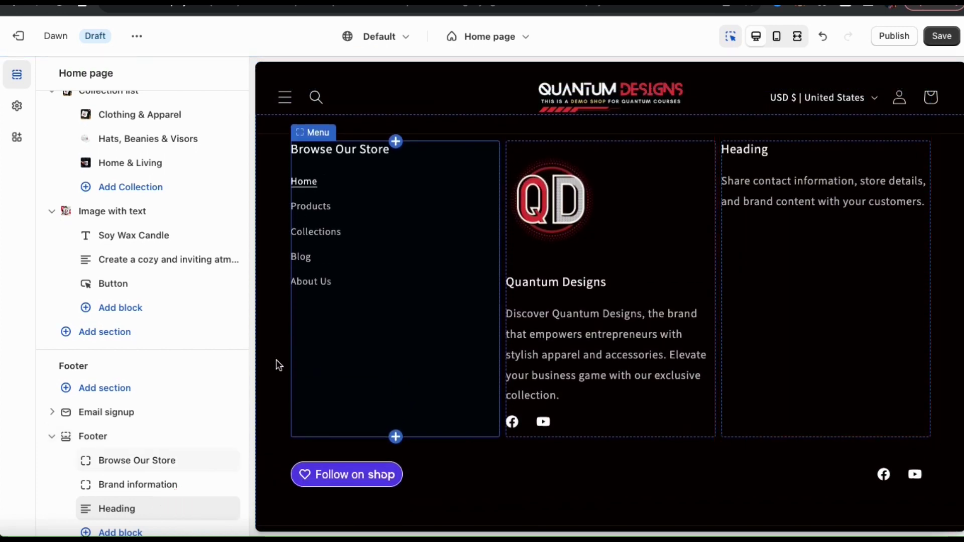
scroll(194, 360, "down", 1)
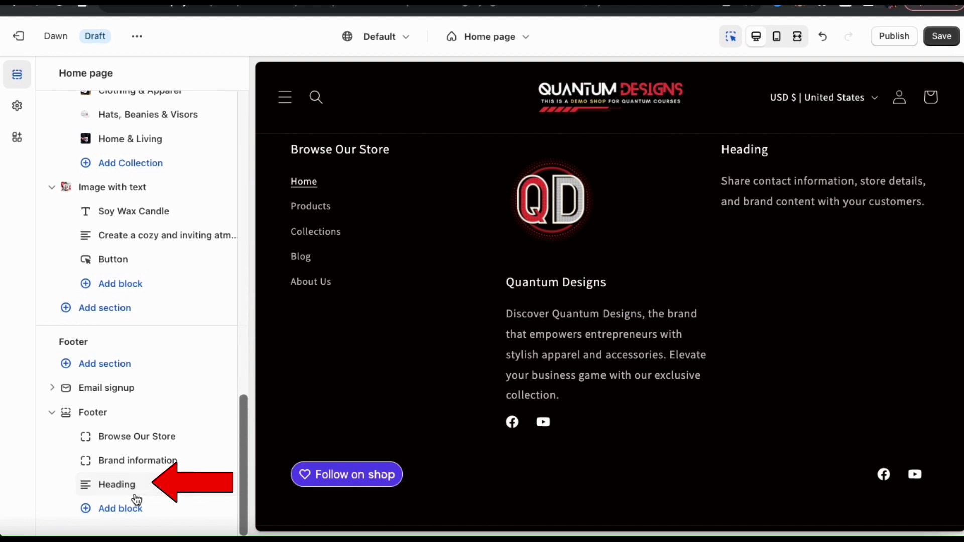
left_click(112, 493)
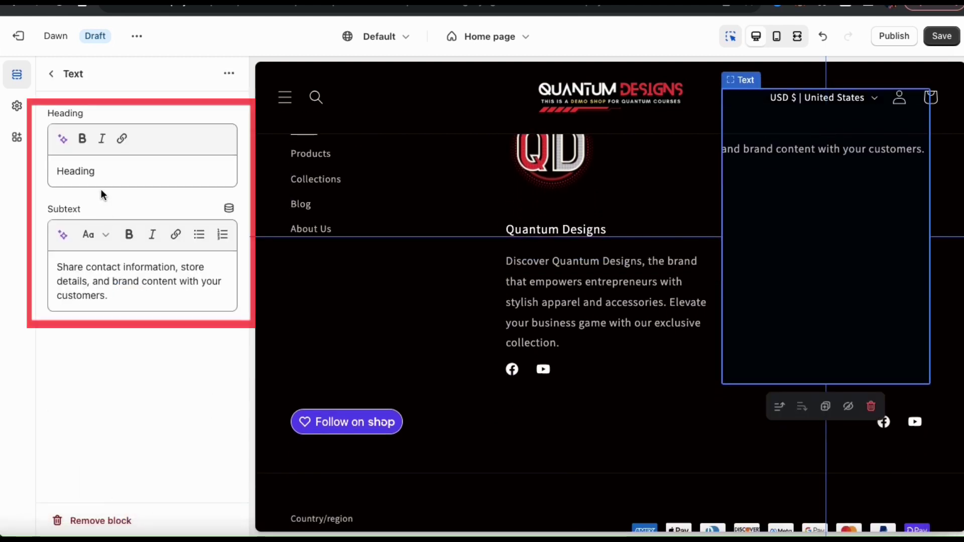
- Set the text block heading to 'Money Back Guarantee!' and paste the 30 Day Money Back Guarantee subtext
double_click(93, 172)
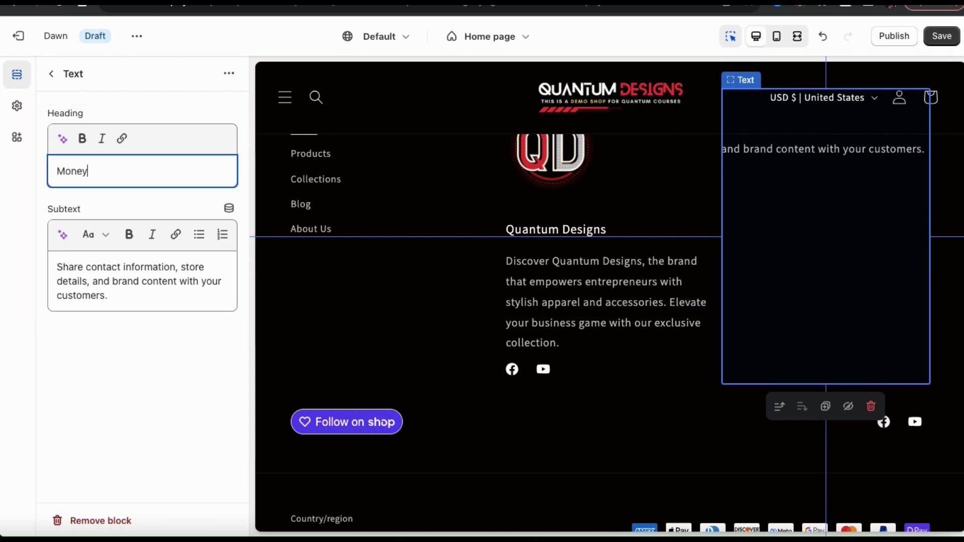
type("Money Back Guarantee!")
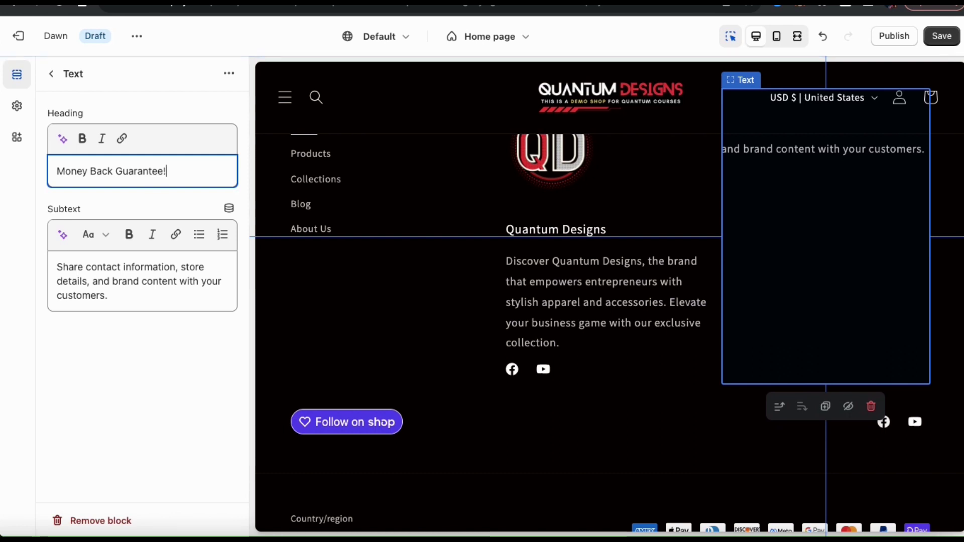
left_click_drag(108, 295, 53, 269)
key("BackSpace")
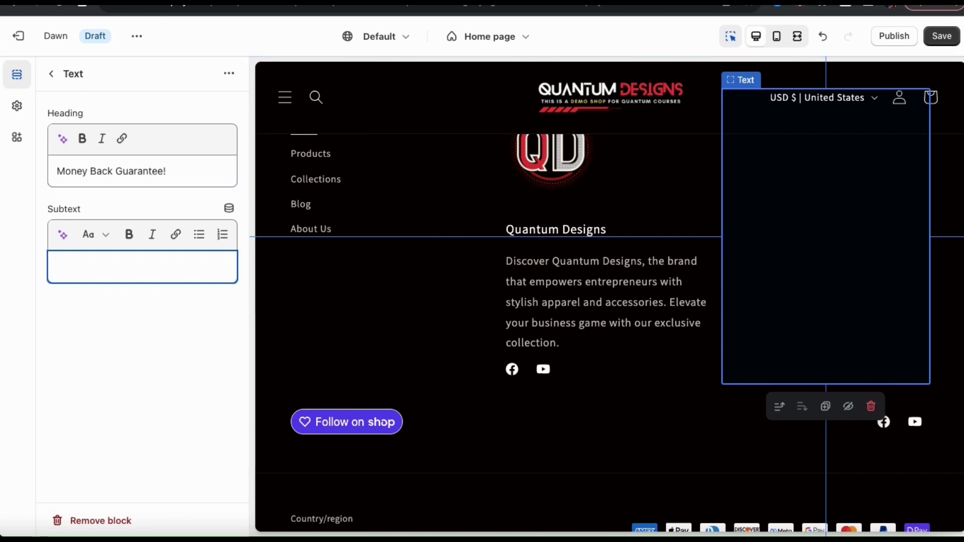
type("Unleash Your Inner Connoisseur and Experience the Assurance of Our 30 Day Money Back Guarantee.")
scroll(353, 284, "up", 2)
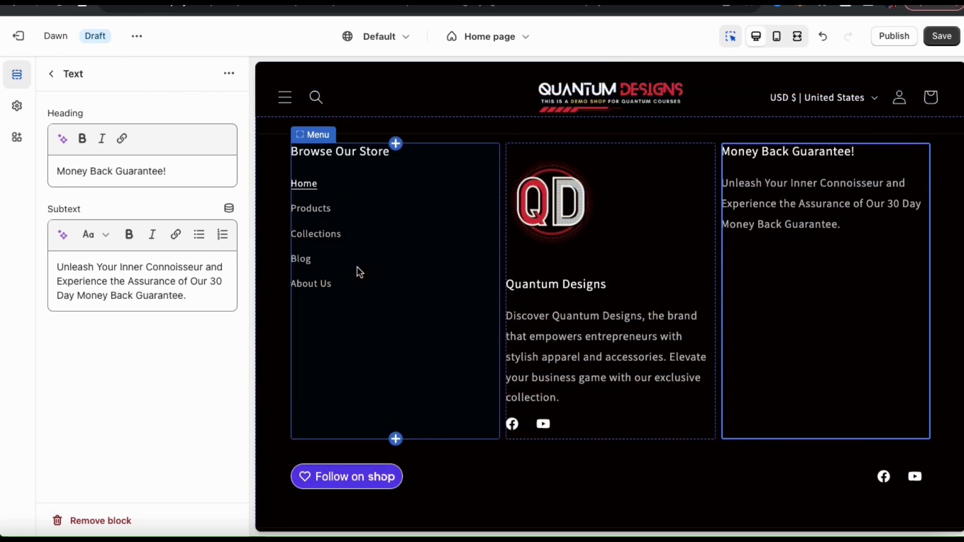
left_click(55, 78)
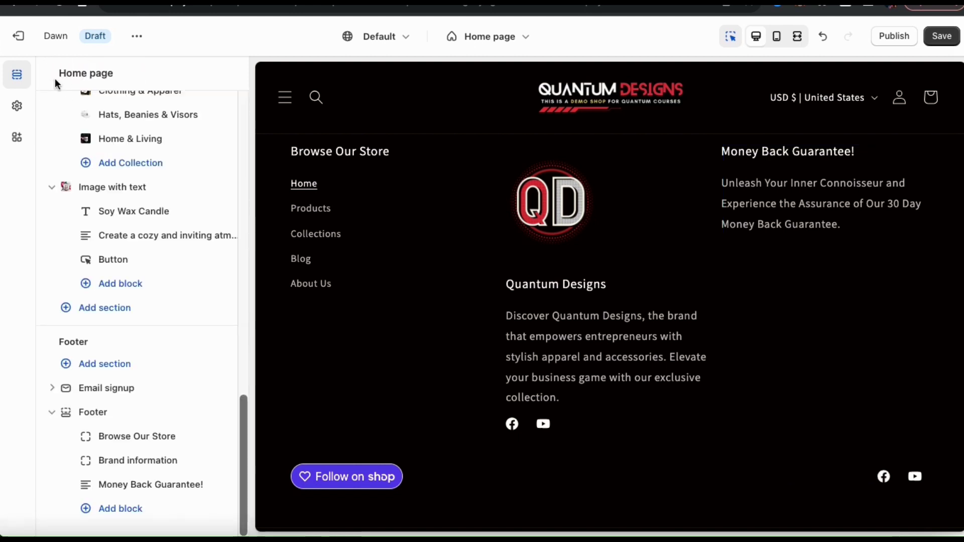
- Add an Image block to the footer showing the 2TeeTrans T-shirt picture
left_click(117, 511)
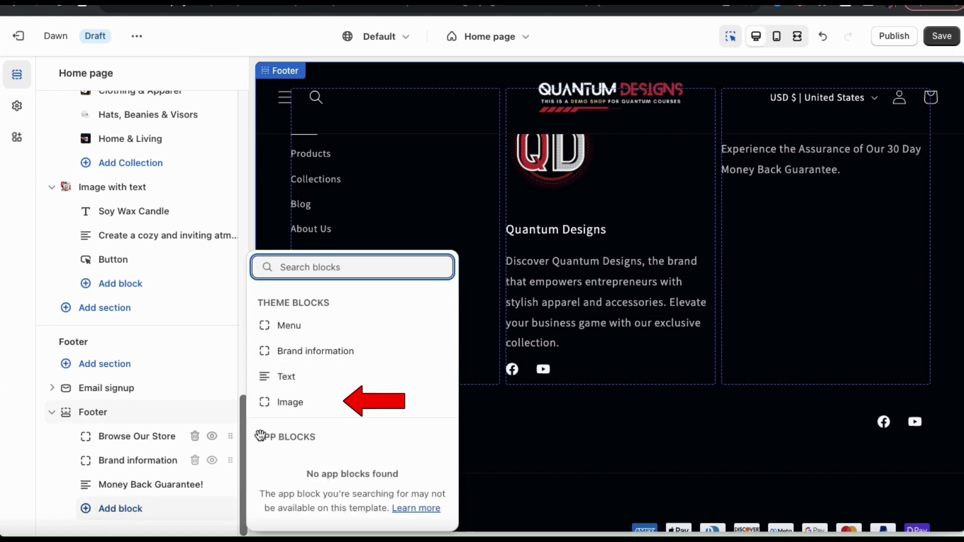
left_click(298, 404)
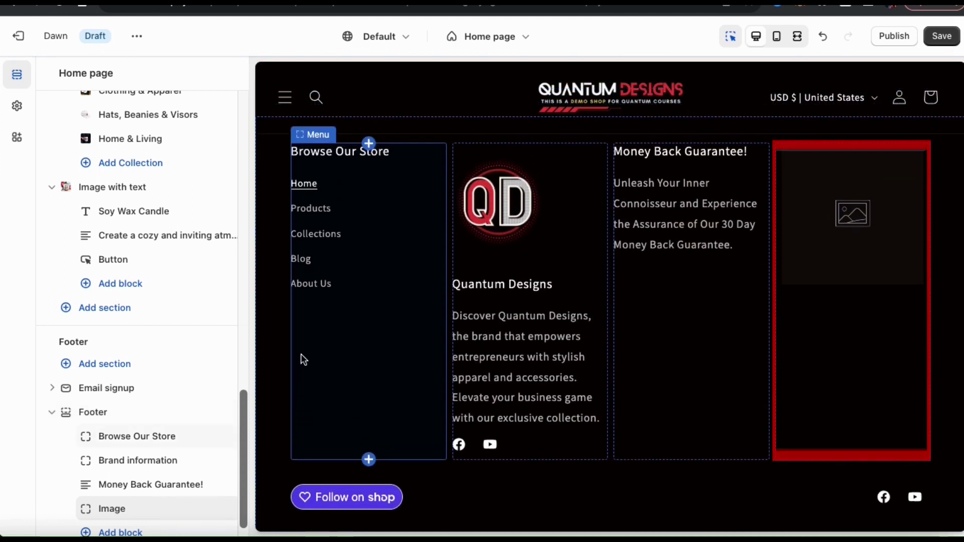
scroll(207, 377, "down", 2)
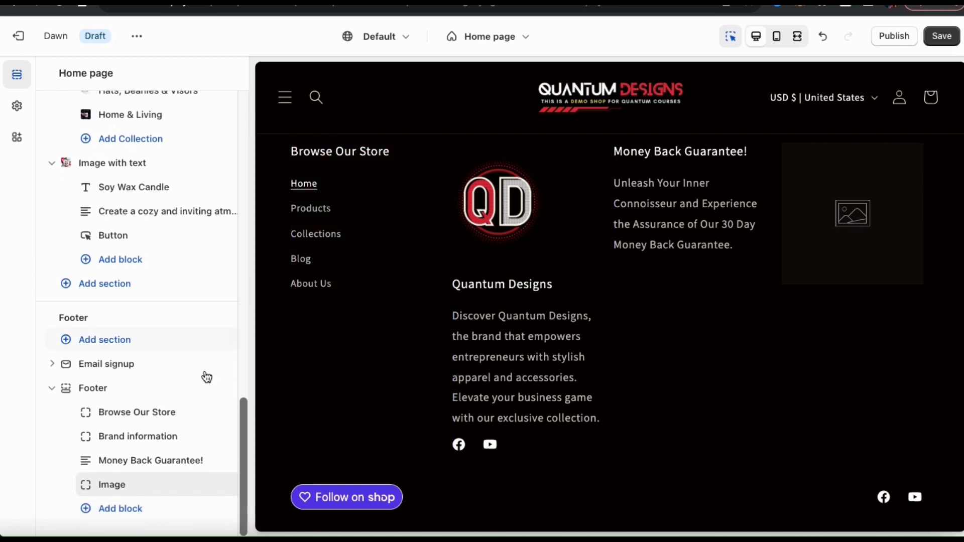
left_click(127, 492)
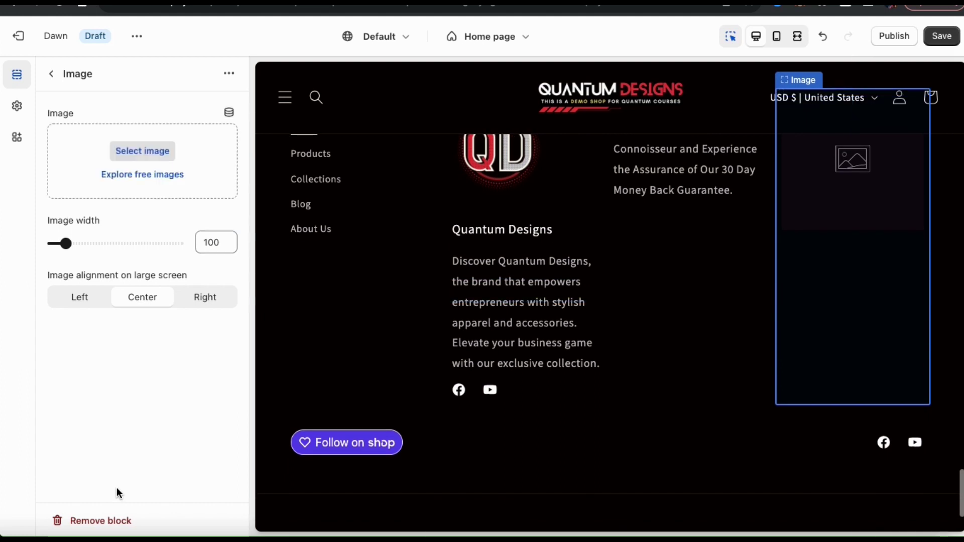
left_click(150, 151)
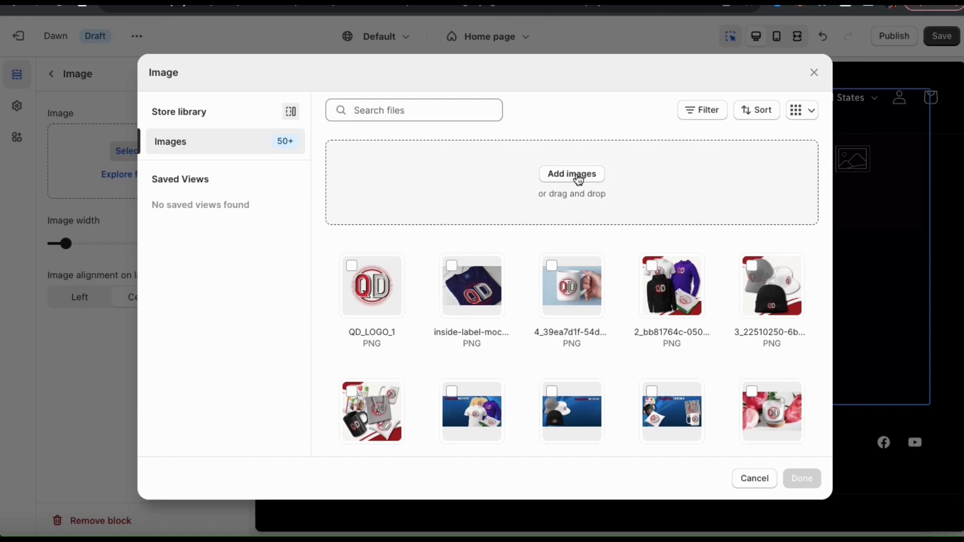
scroll(561, 311, "down", 5)
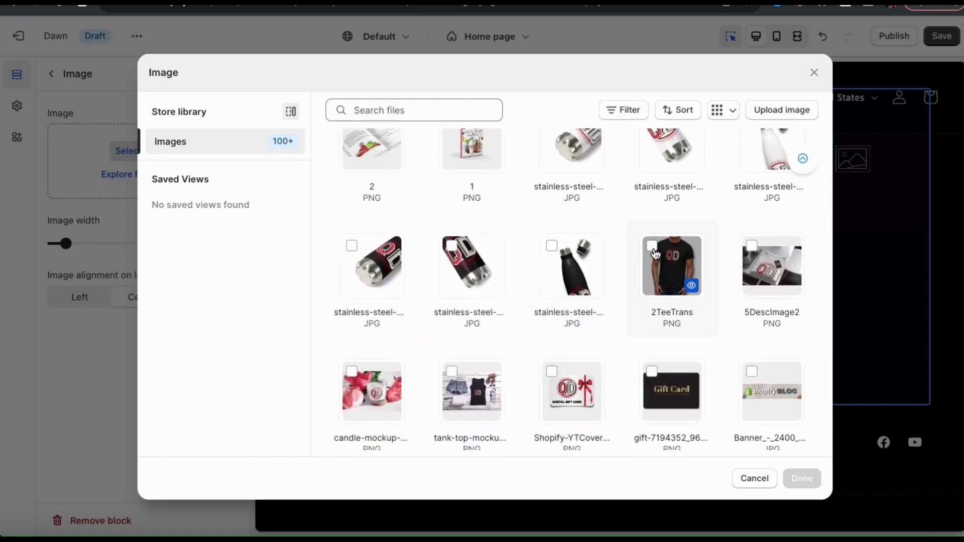
left_click(656, 254)
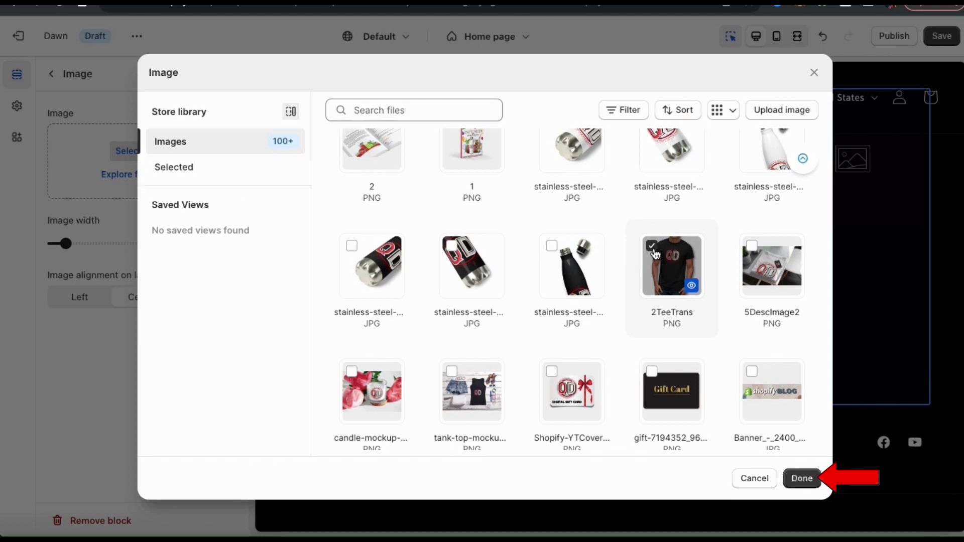
left_click(802, 479)
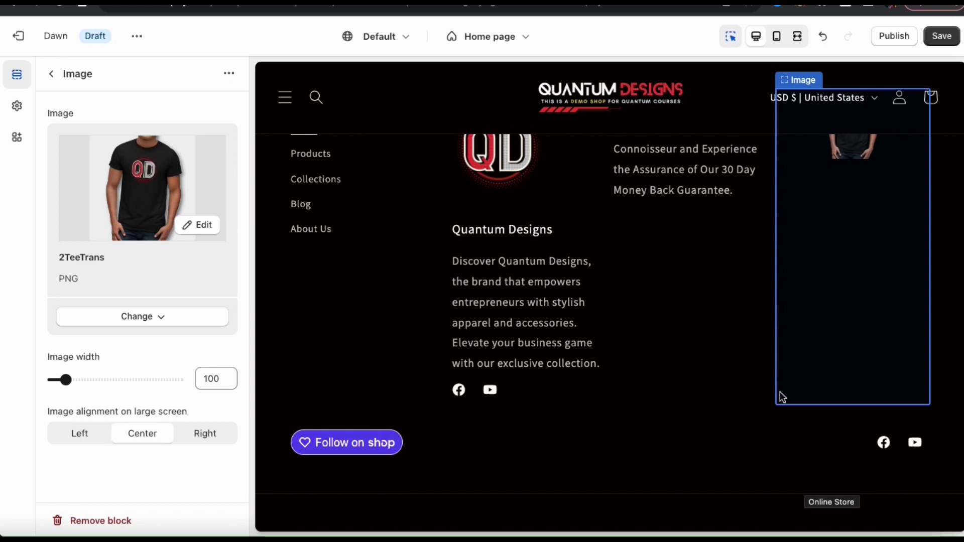
- Widen the footer image from 100 to 355
left_click(66, 380)
left_click_drag(66, 380, 129, 380)
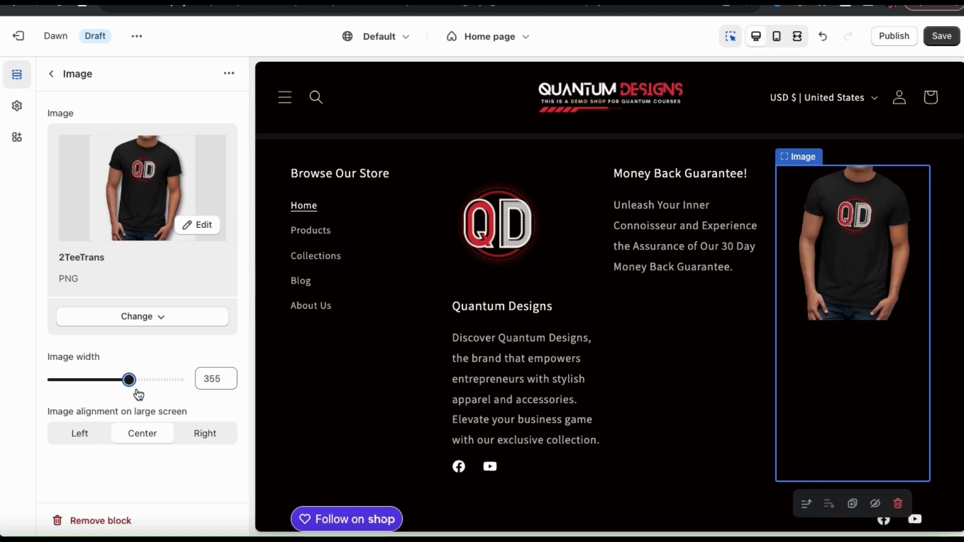
left_click(51, 74)
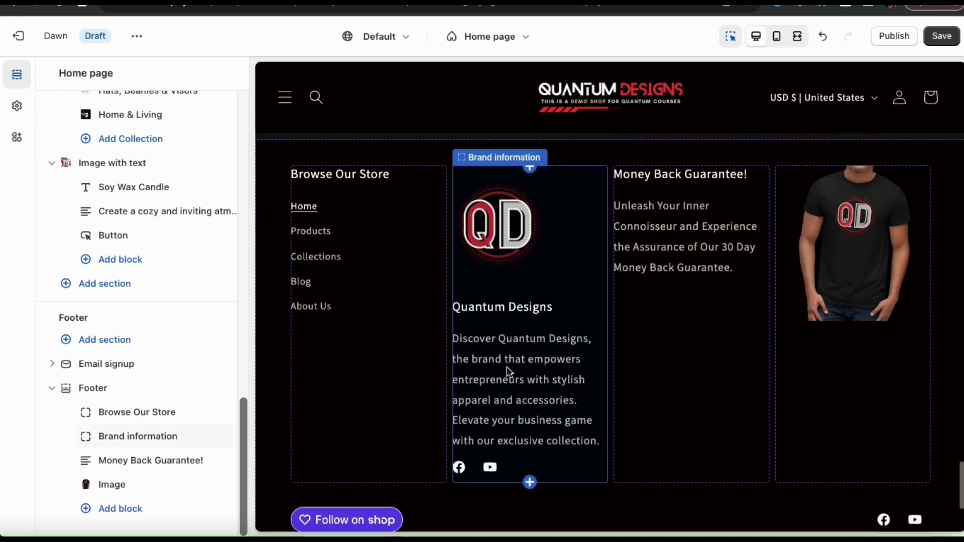
- Move the Browse Our Store menu to the last column and the T-shirt image to the first
left_click(396, 290)
scroll(397, 289, "down", 2)
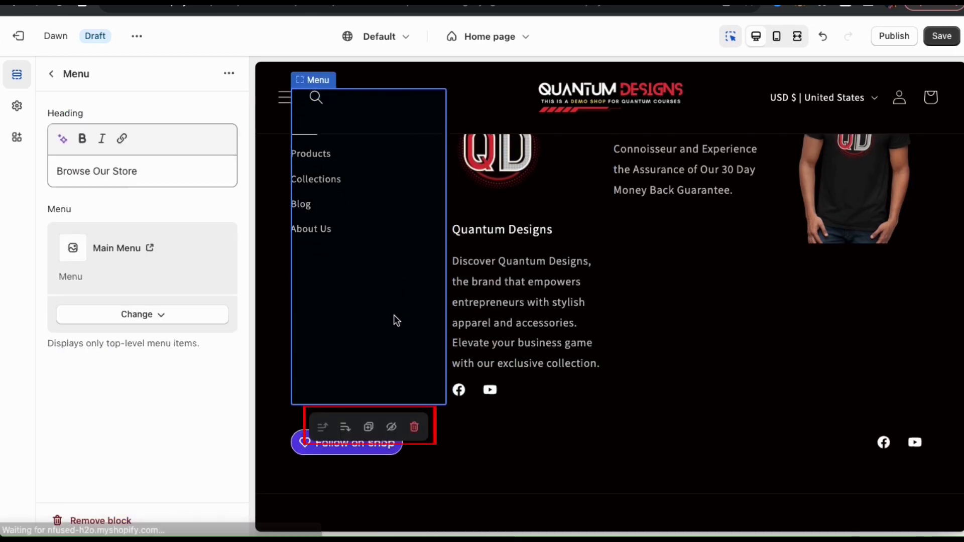
left_click(351, 428)
left_click(506, 426)
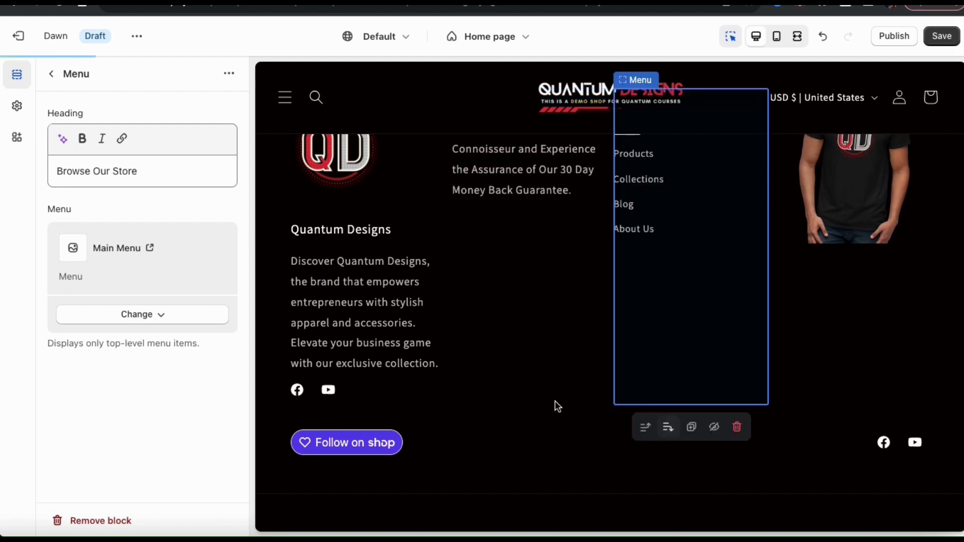
left_click(667, 428)
left_click(699, 313)
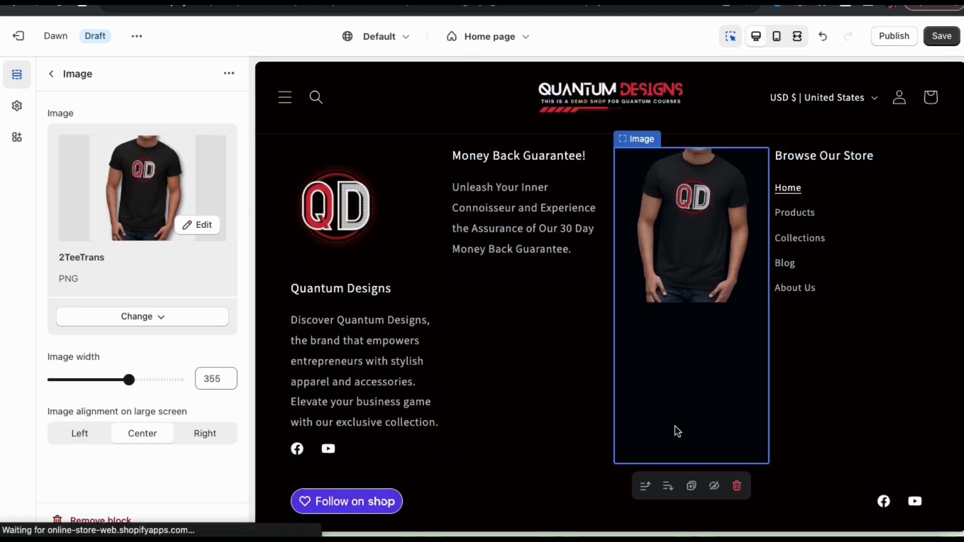
left_click(646, 487)
left_click(485, 485)
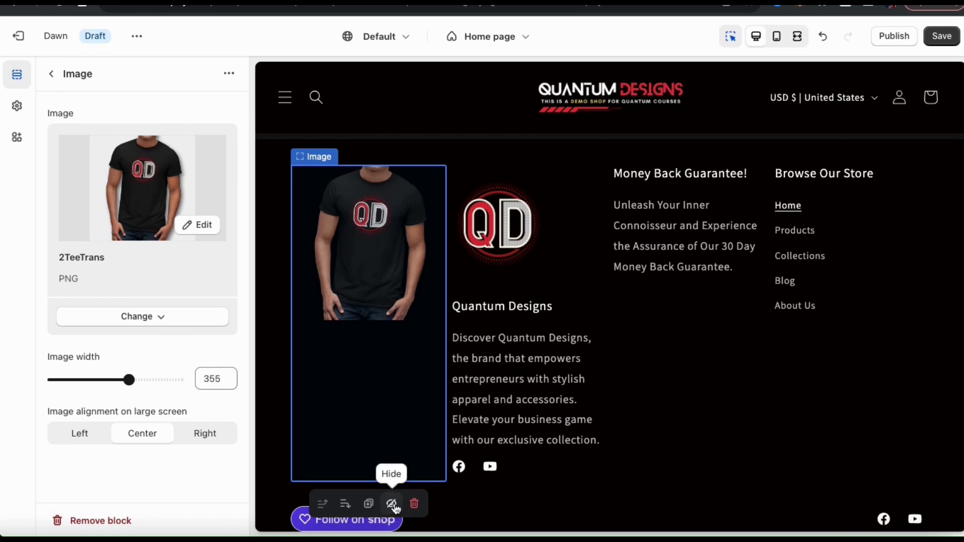
- Hide the T-shirt image, delete the Money Back Guarantee! text, and move the menu back first
left_click(393, 504)
left_click(636, 230)
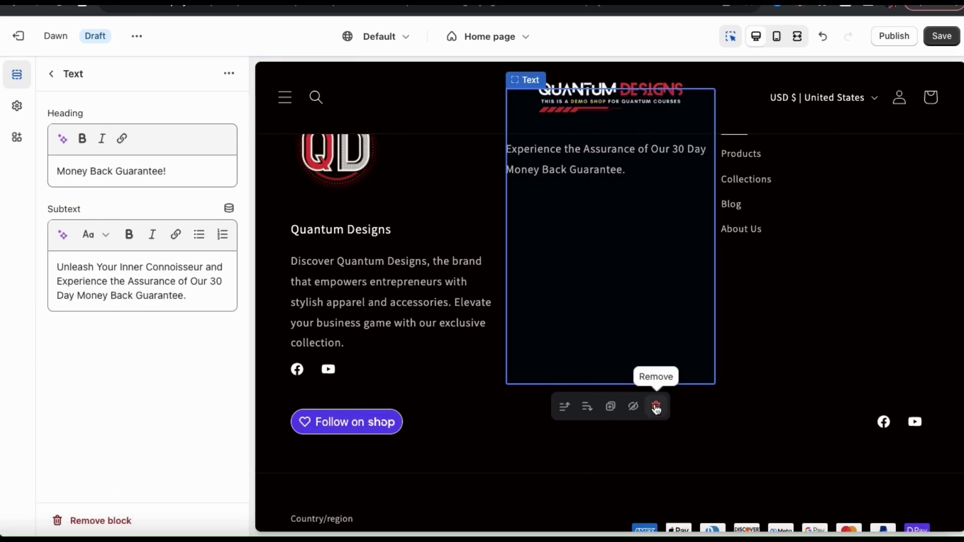
left_click(657, 408)
left_click(682, 390)
left_click(723, 365)
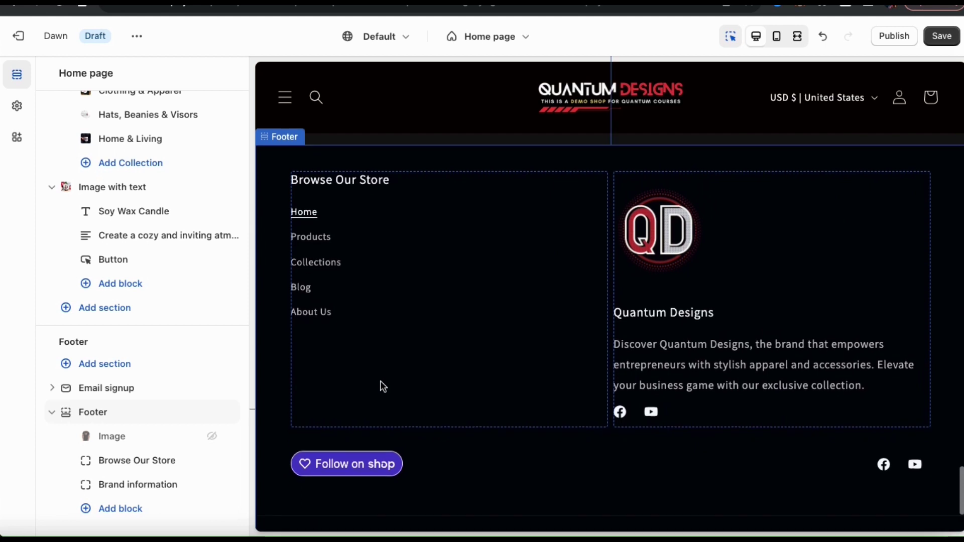
- Preview the footer in mobile layout, scrolling through the stacked Browse Our Store and brand columns
scroll(381, 382, "down", 3)
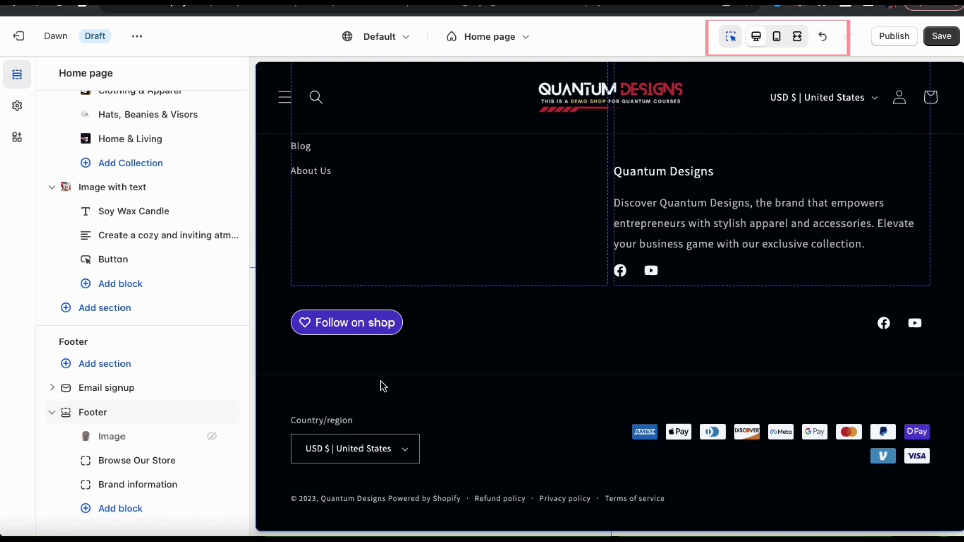
left_click(778, 38)
scroll(670, 332, "down", 5)
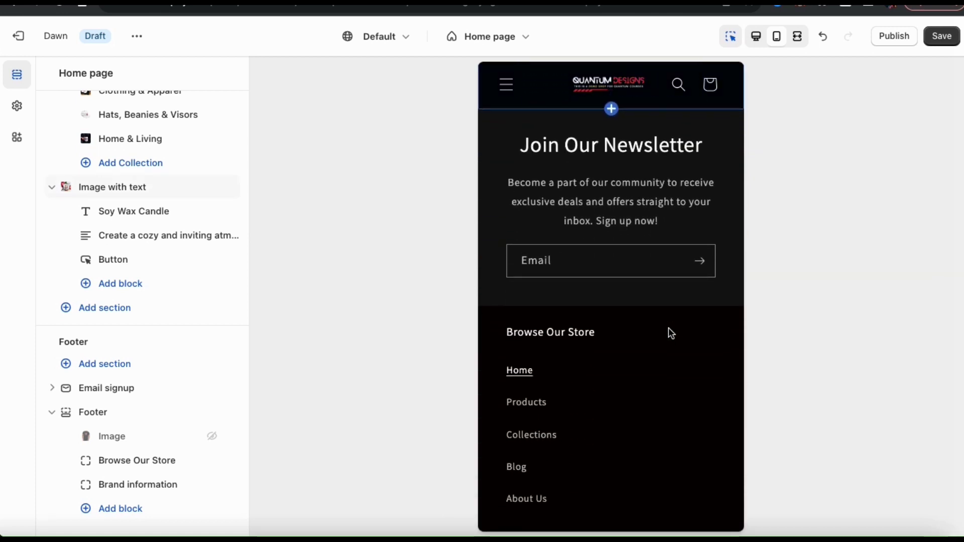
scroll(669, 331, "down", 8)
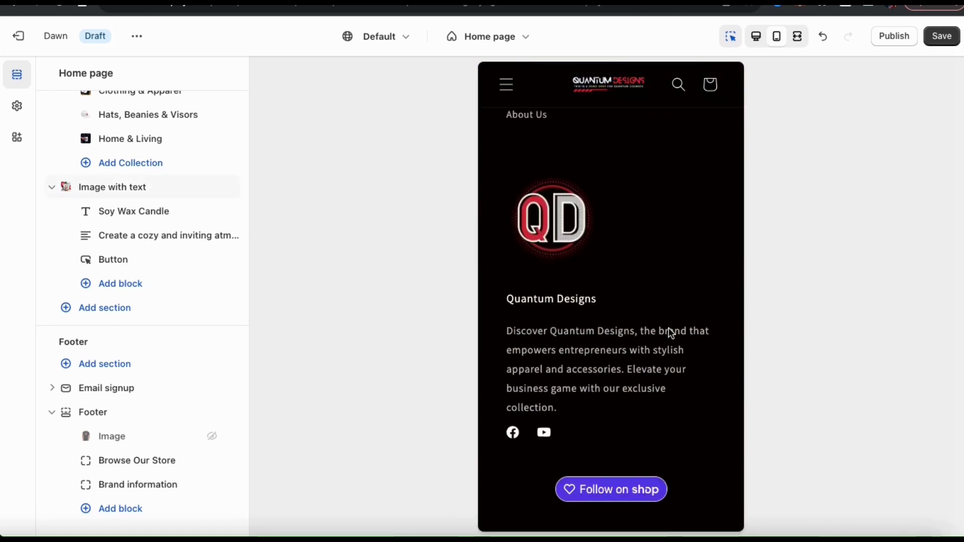
scroll(670, 330, "down", 5)
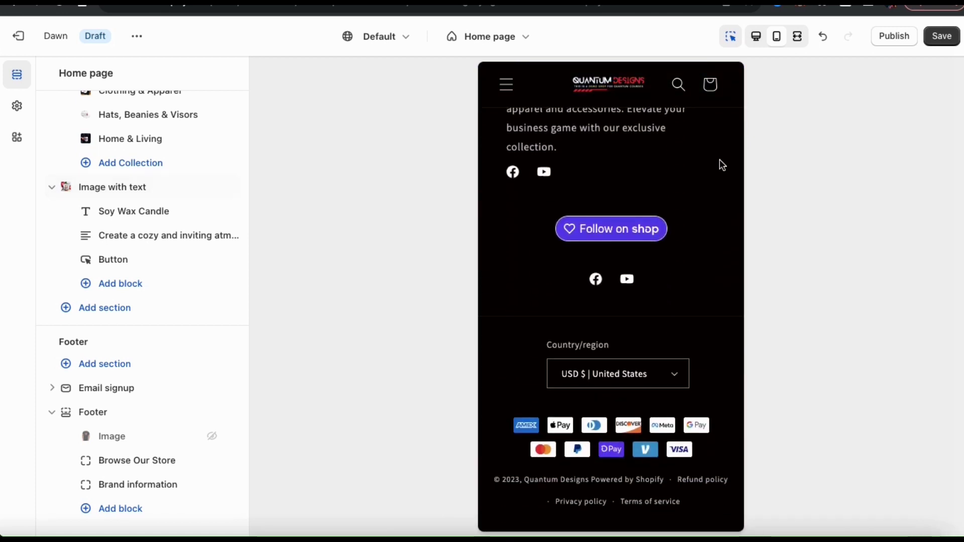
- Return to desktop layout and save the footer changes
left_click(756, 36)
scroll(602, 280, "up", 3)
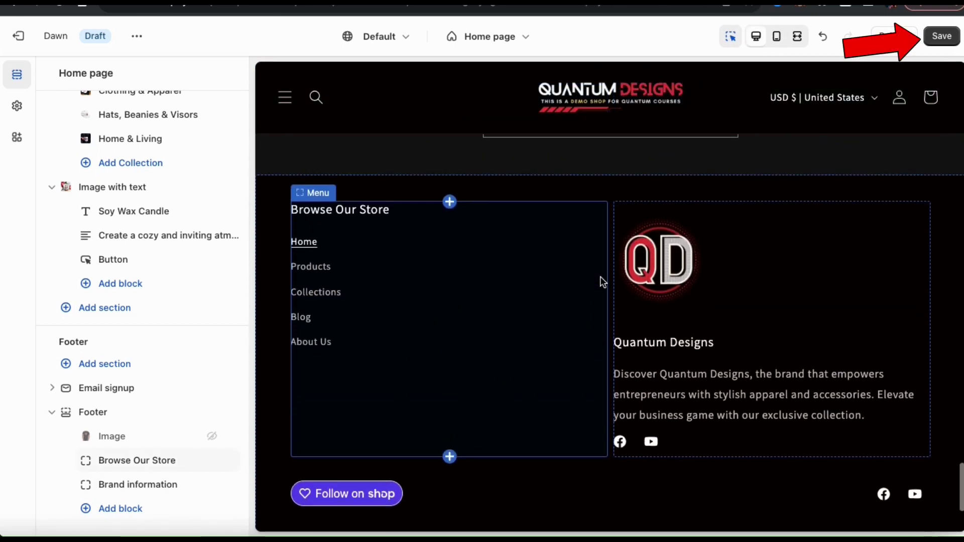
scroll(600, 276, "up", 3)
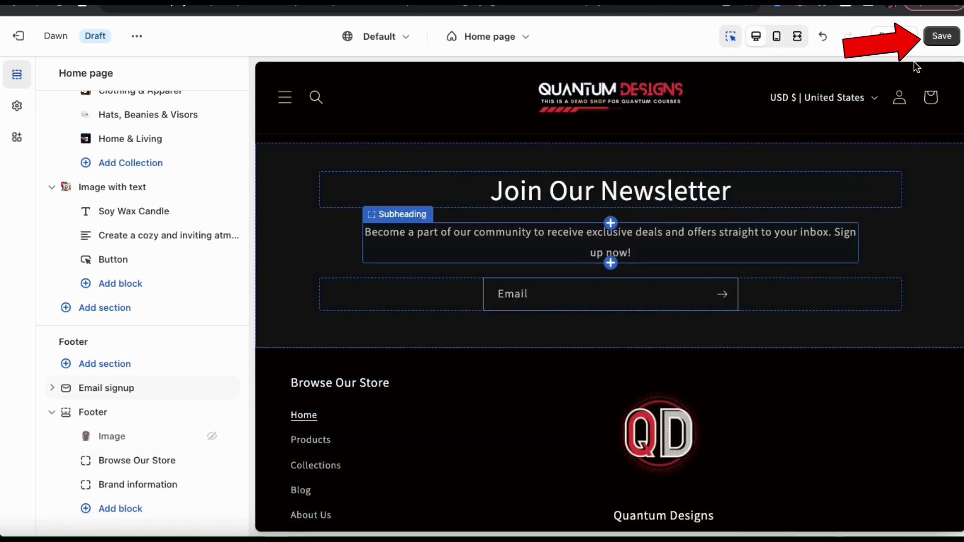
left_click(946, 38)
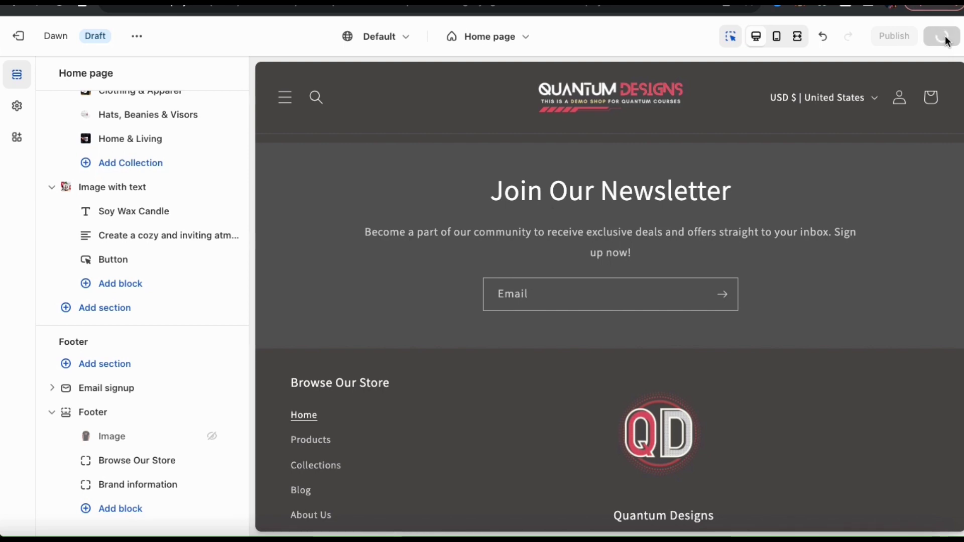